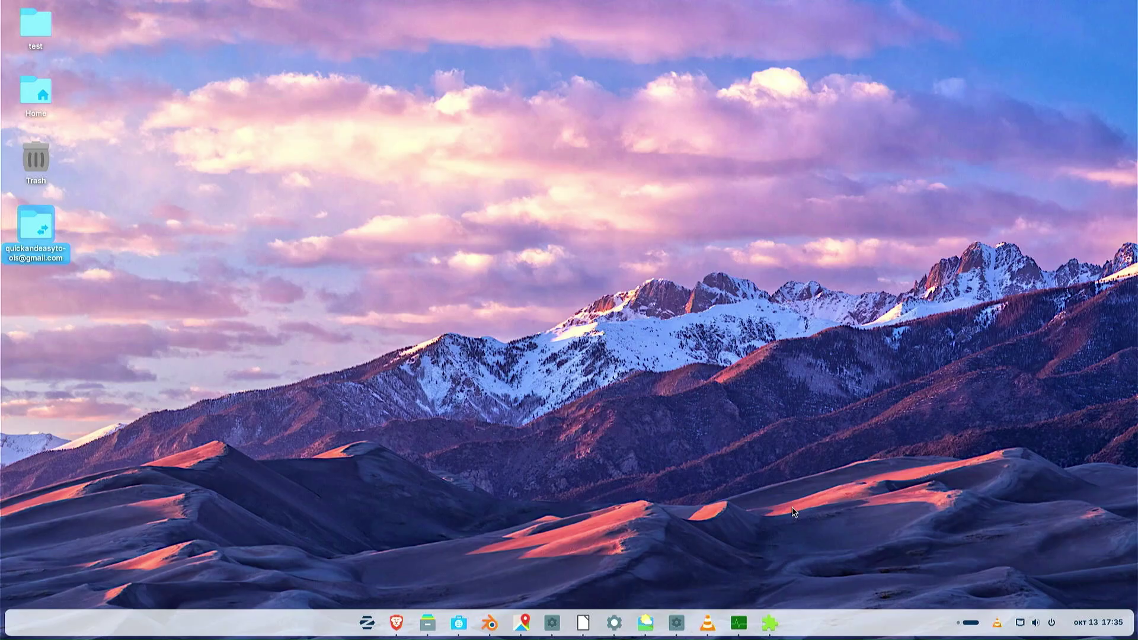
Show the open windows in the Activities overview, switch workspace, then return to the desktop
{"action": "key", "text": "super"}
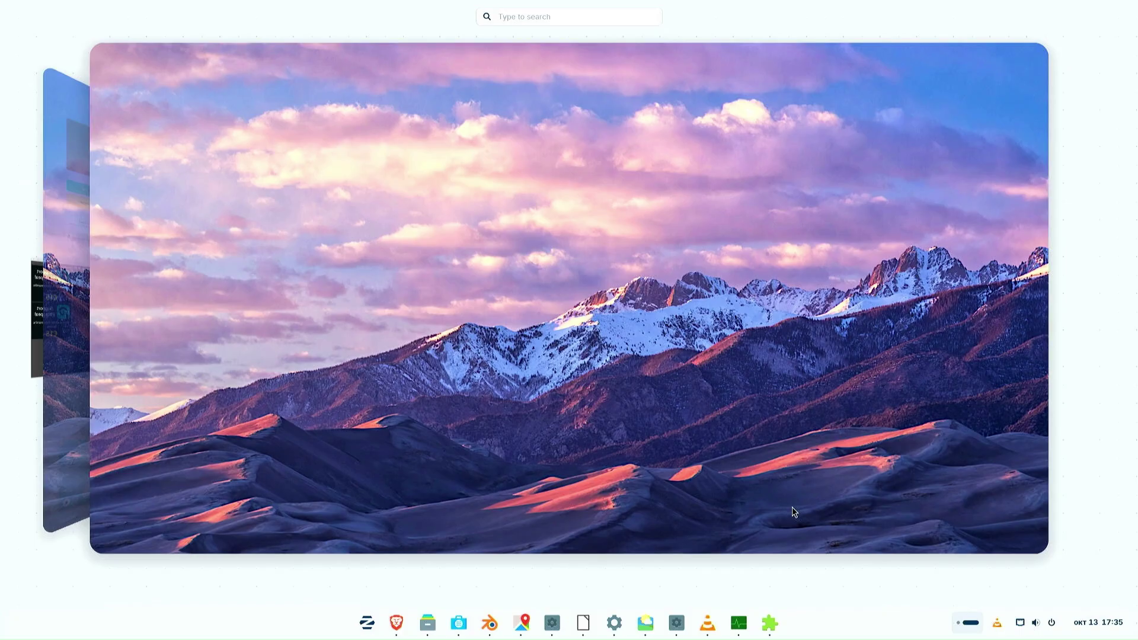
{"action": "scroll", "coordinate": [794, 512], "scroll_direction": "up", "scroll_amount": 1}
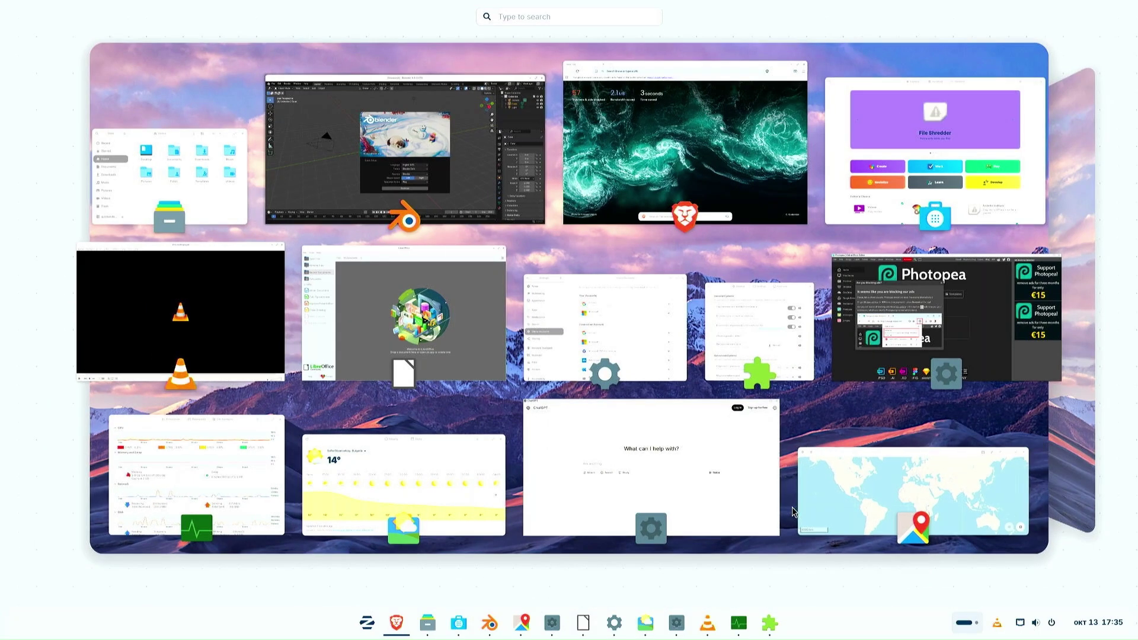
{"action": "key", "text": "Tab"}
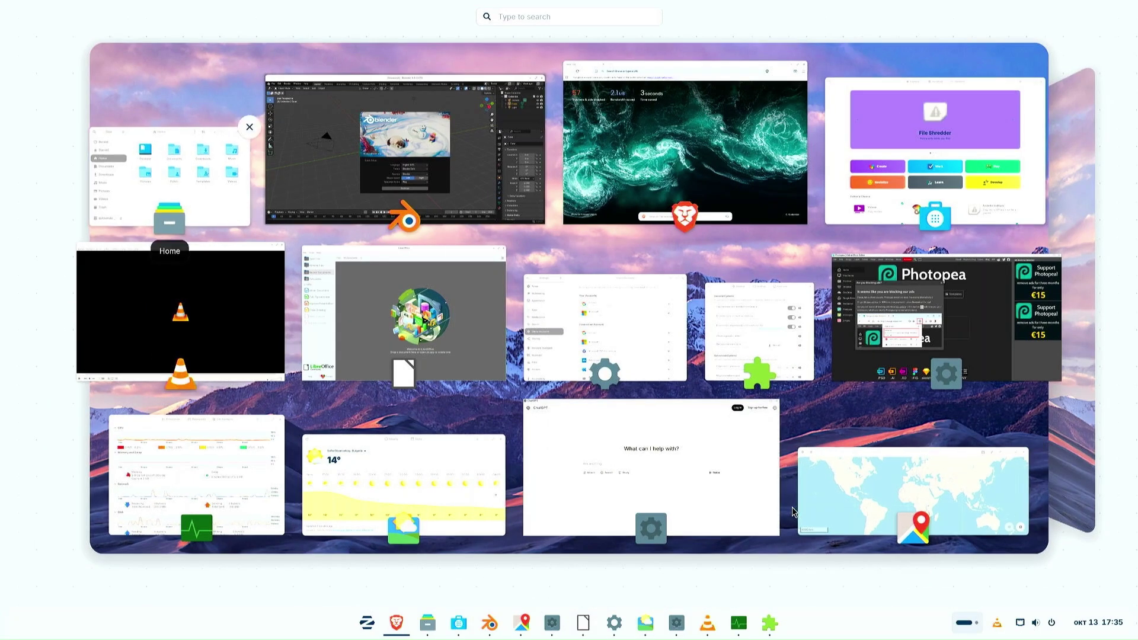
{"action": "key", "text": "Escape"}
Cycle through the open windows to LibreOffice in the 3-D desktop-cube switcher
{"action": "key", "text": "super"}
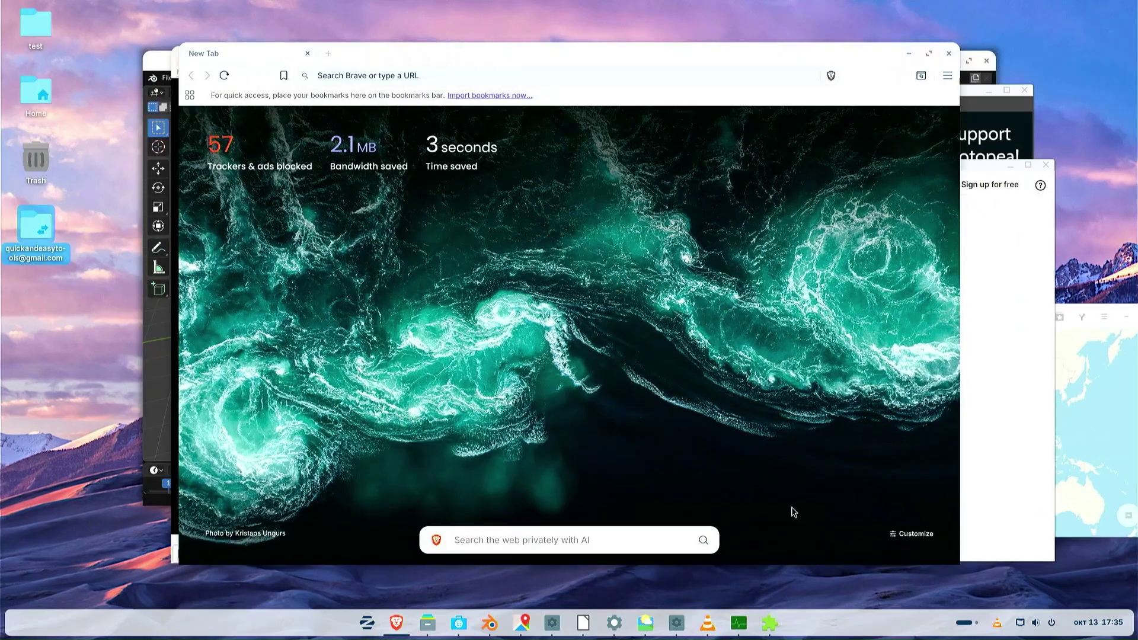
{"action": "key", "text": "Tab"}
{"action": "key", "text": "Tab"}
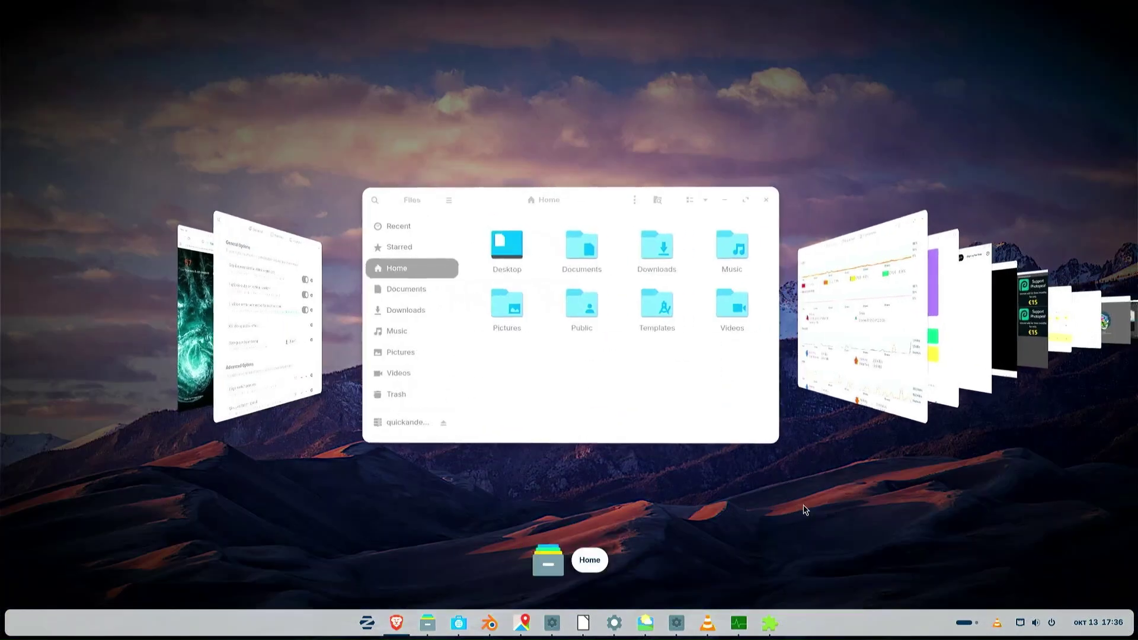
{"action": "key", "text": "Tab"}
{"action": "key", "text": "Tab"}
{"action": "key", "text": "Tab"}
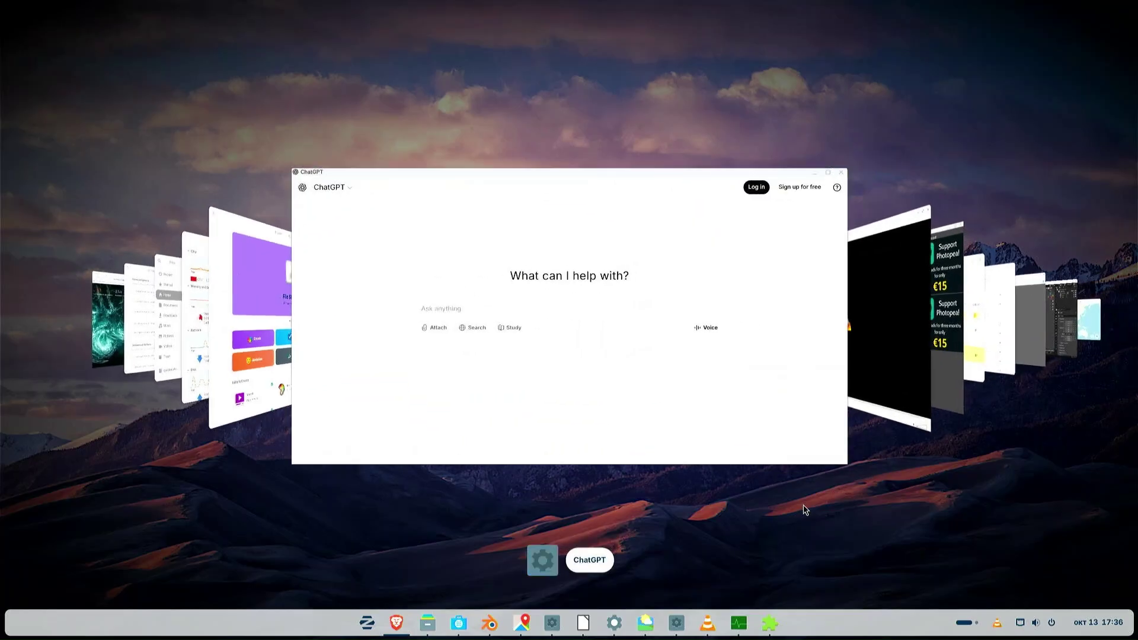
{"action": "key", "text": "Tab"}
{"action": "key", "text": "Tab"}
{"action": "key", "text": "Tab"}
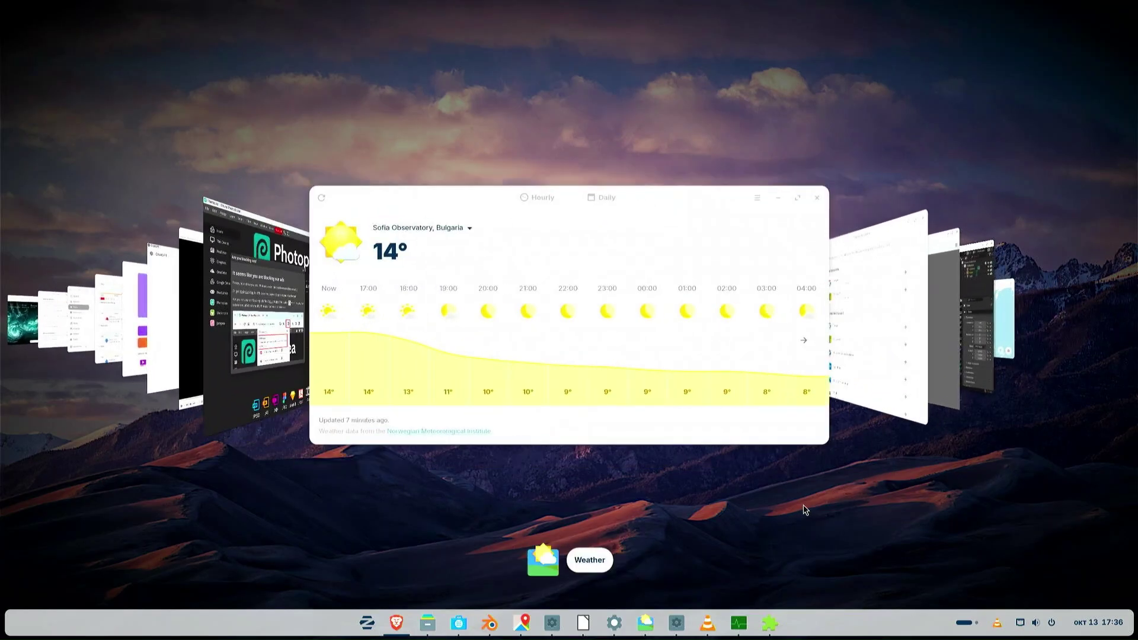
{"action": "key", "text": "Tab"}
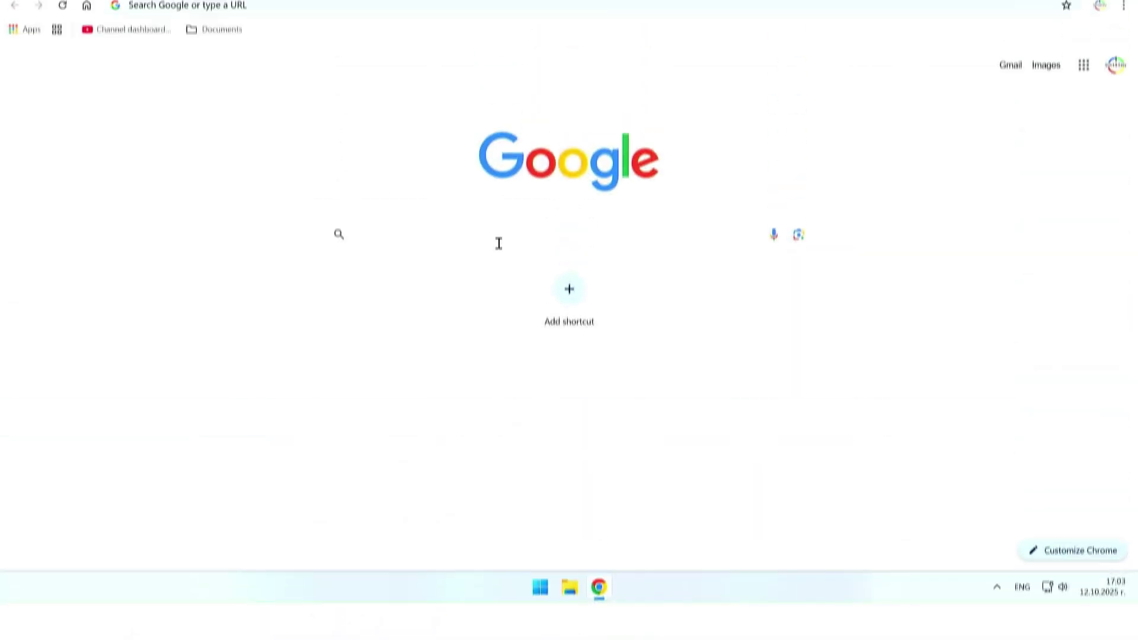
Search Google for 'zorin os' and open the official 'Zorin OS - Make your computer better.' result
{"action": "left_click", "coordinate": [497, 285]}
{"action": "type", "text": "zorin "}
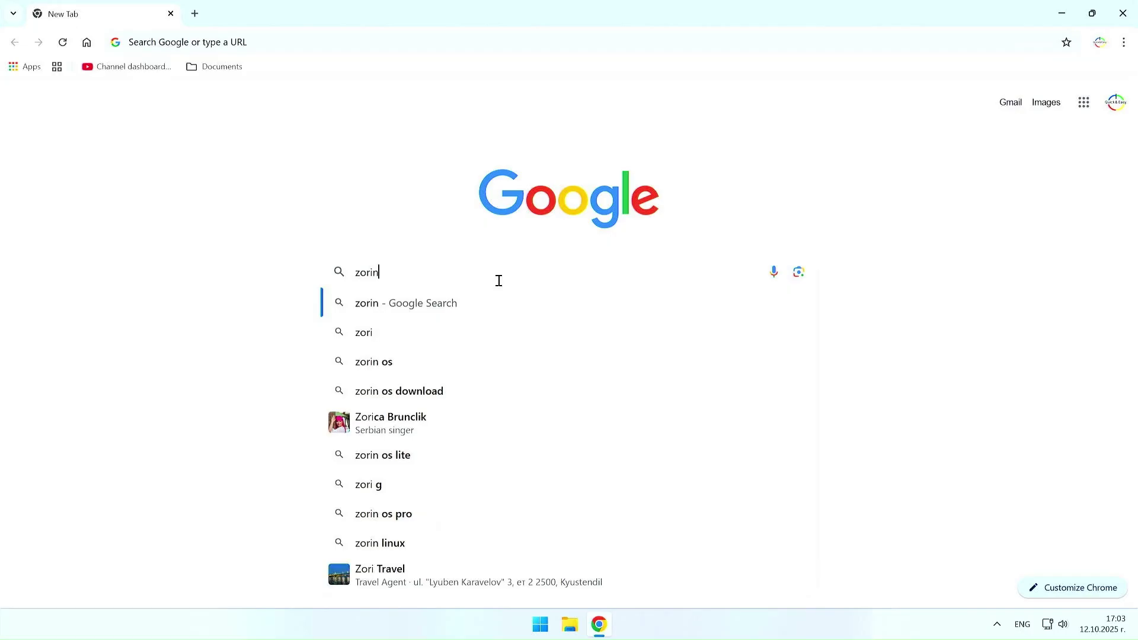
{"action": "type", "text": "os"}
{"action": "key", "text": "Return"}
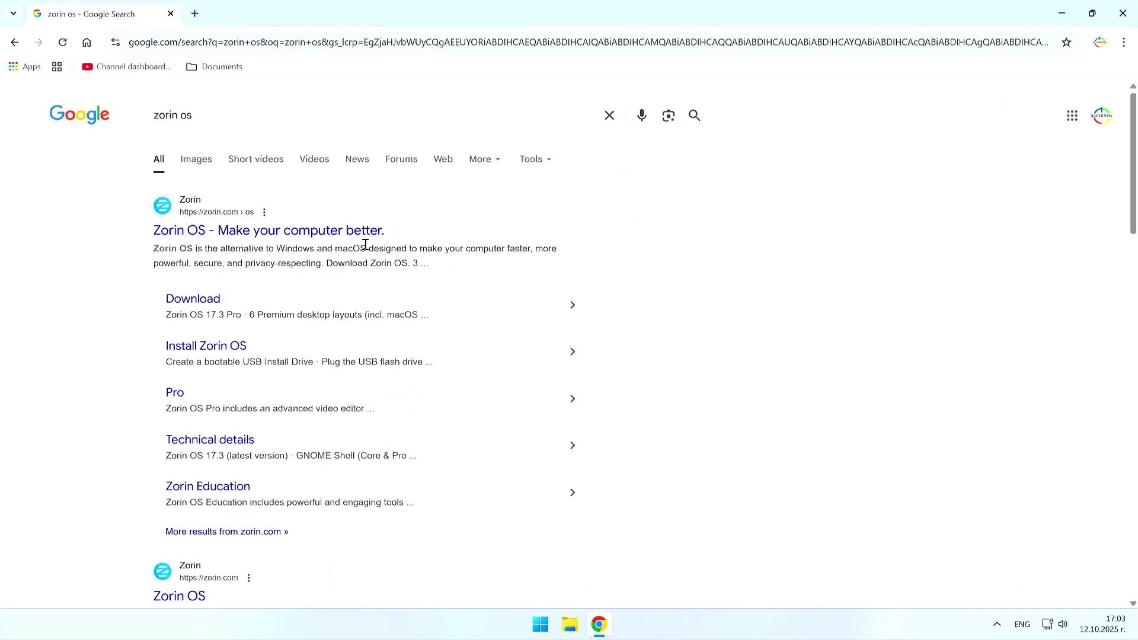
{"action": "left_click", "coordinate": [256, 235]}
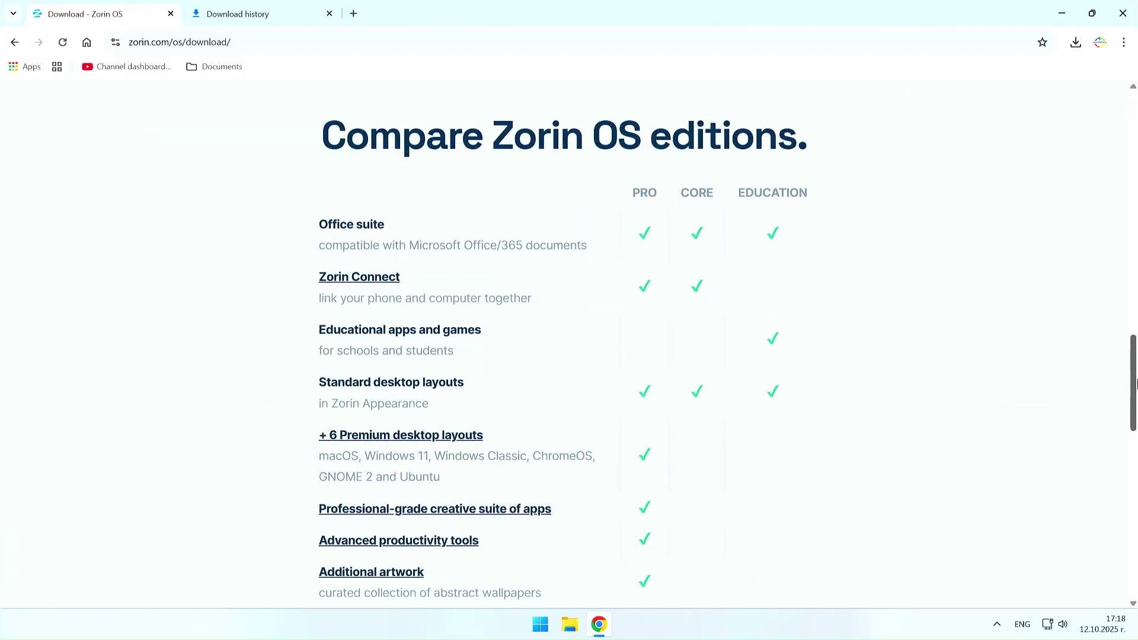
Scroll the Zorin download page, then go to etcher.balena.io
{"action": "left_click_drag", "start_coordinate": [1135, 384], "coordinate": [1136, 386]}
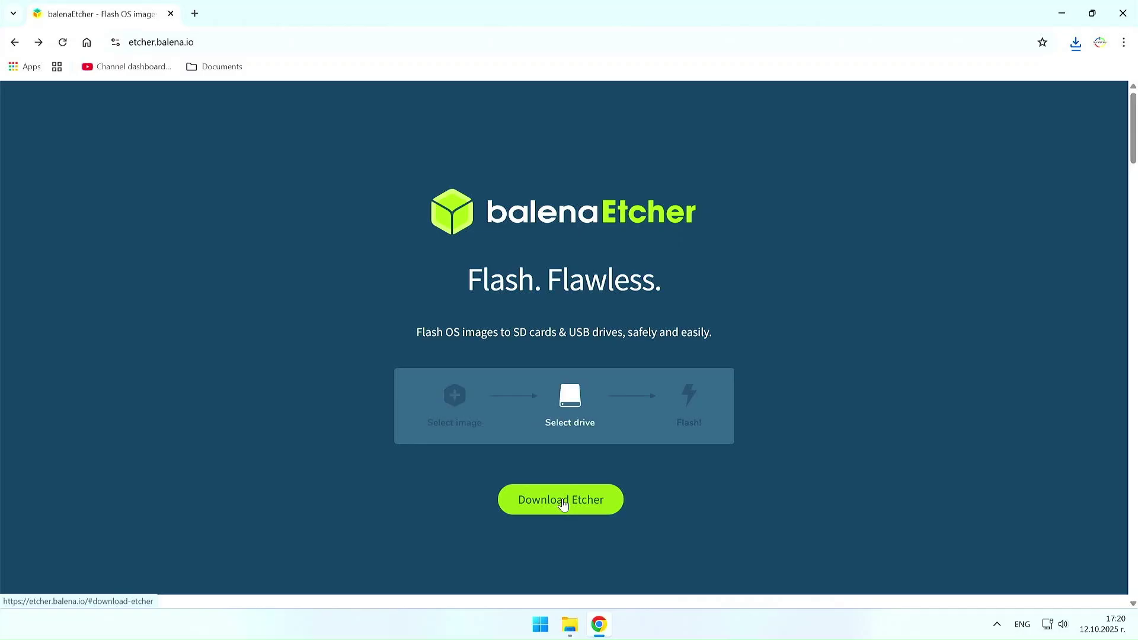
Download Etcher for Windows (x86|x64) and launch balenaEtcher-2.1.4.Setup from Downloads
{"action": "left_click", "coordinate": [563, 501]}
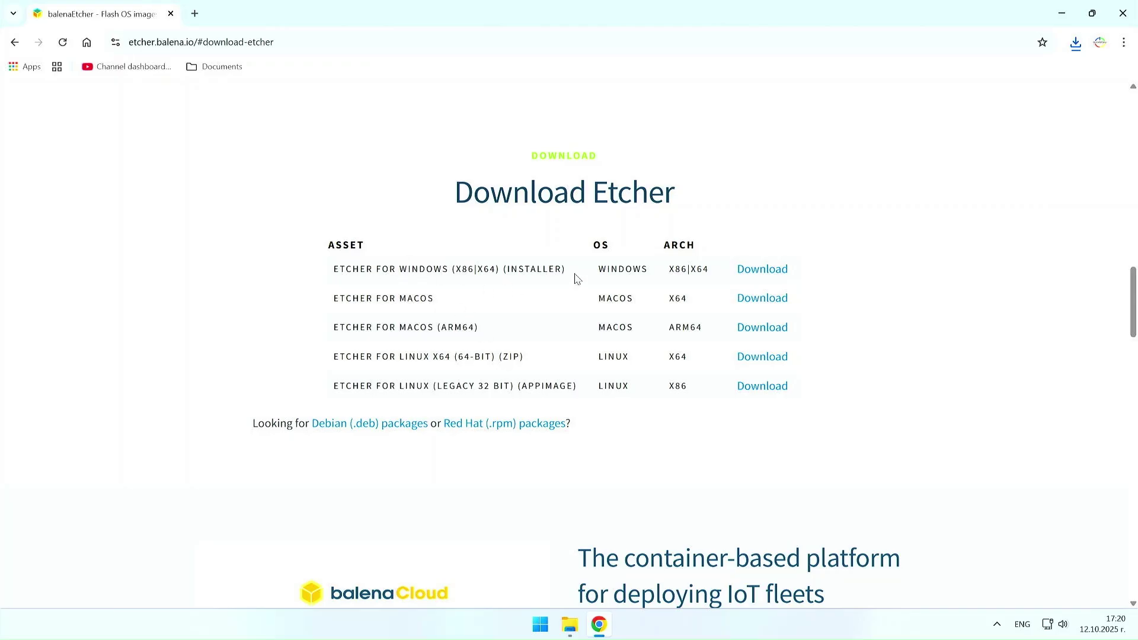
{"action": "left_click", "coordinate": [750, 274]}
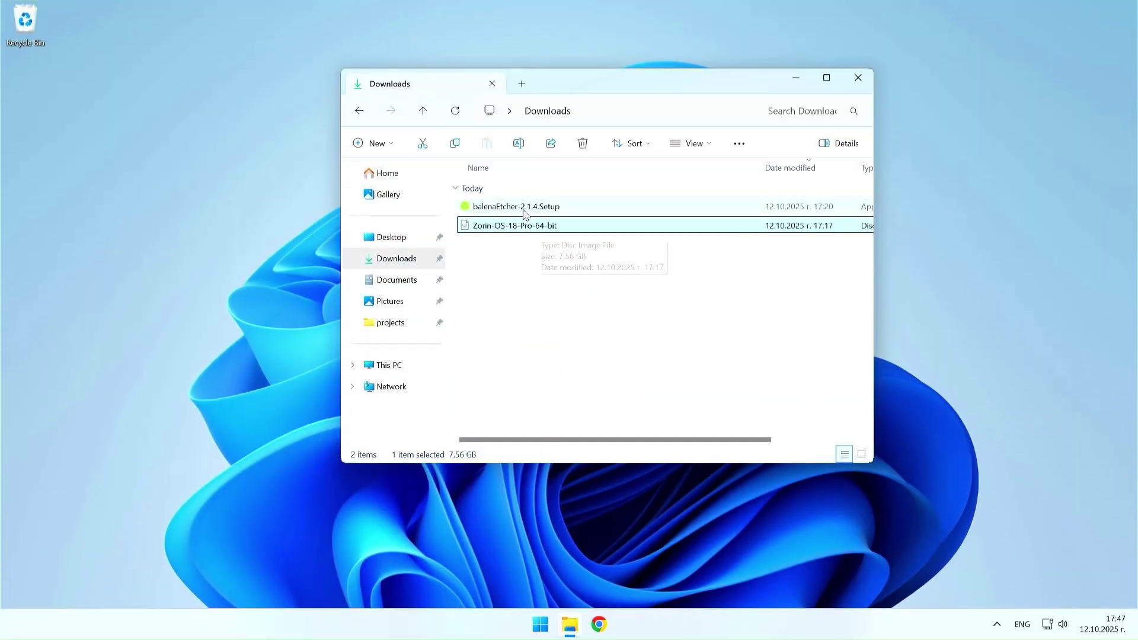
{"action": "left_click", "coordinate": [524, 211]}
{"action": "double_click", "coordinate": [504, 208]}
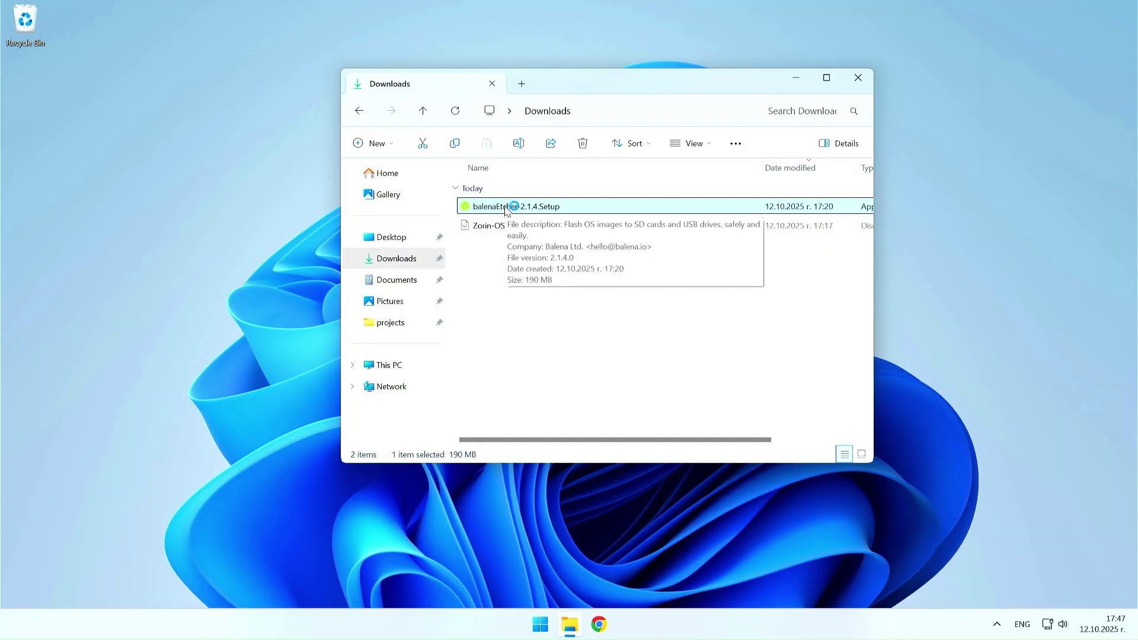
Close the Downloads window and load the Zorin-OS-18-Pro-64-bit image into balenaEtcher
{"action": "left_click", "coordinate": [858, 78]}
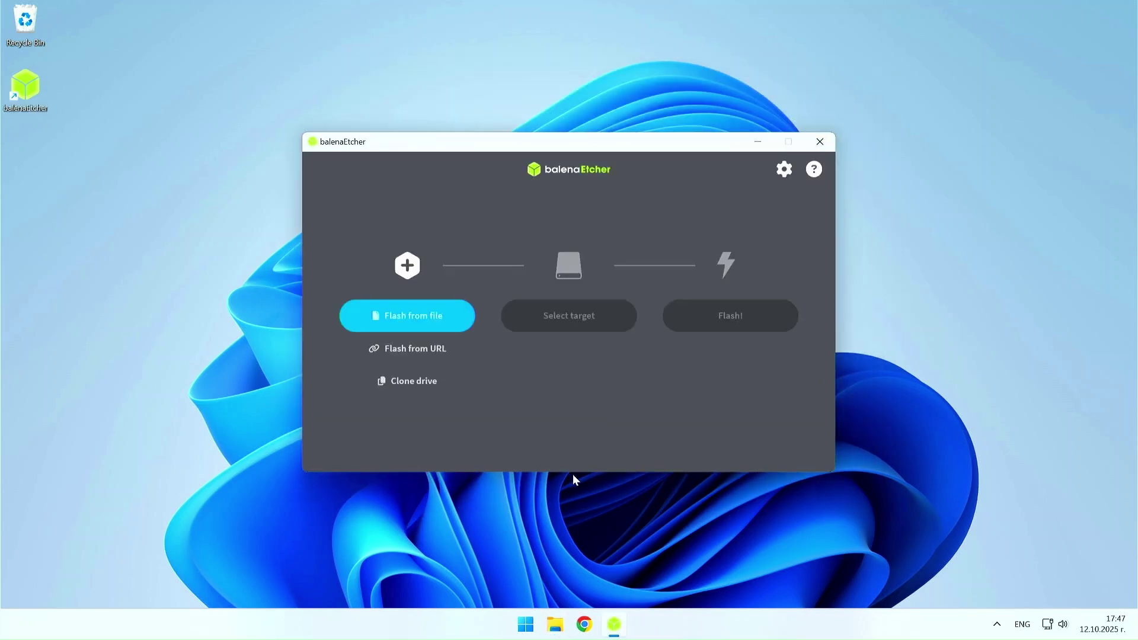
{"action": "left_click", "coordinate": [411, 320]}
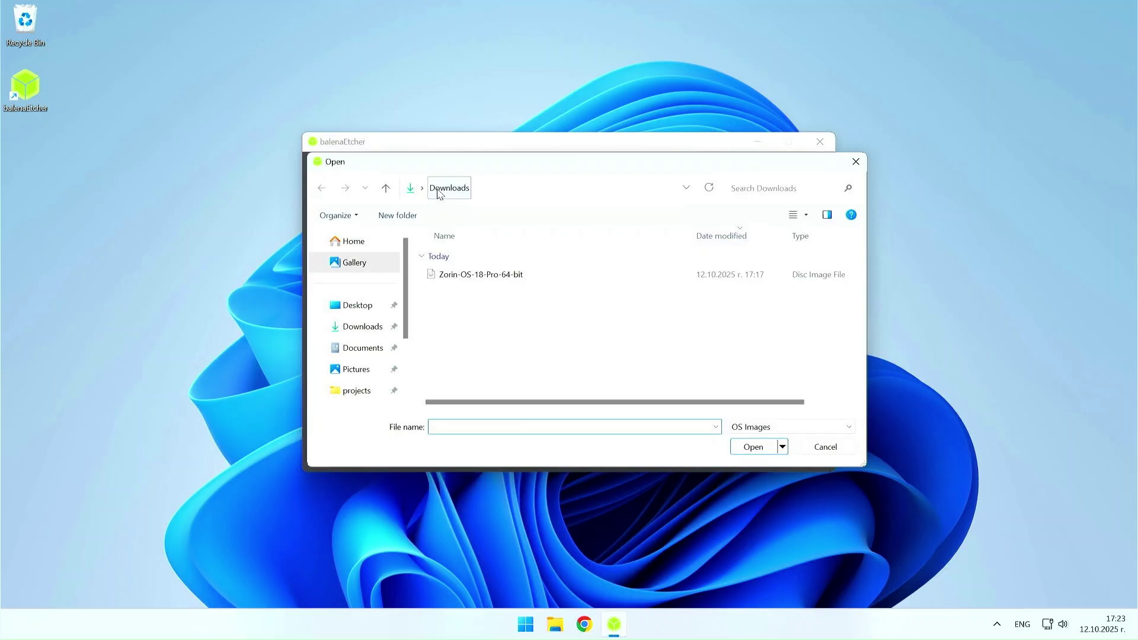
{"action": "left_click", "coordinate": [480, 276]}
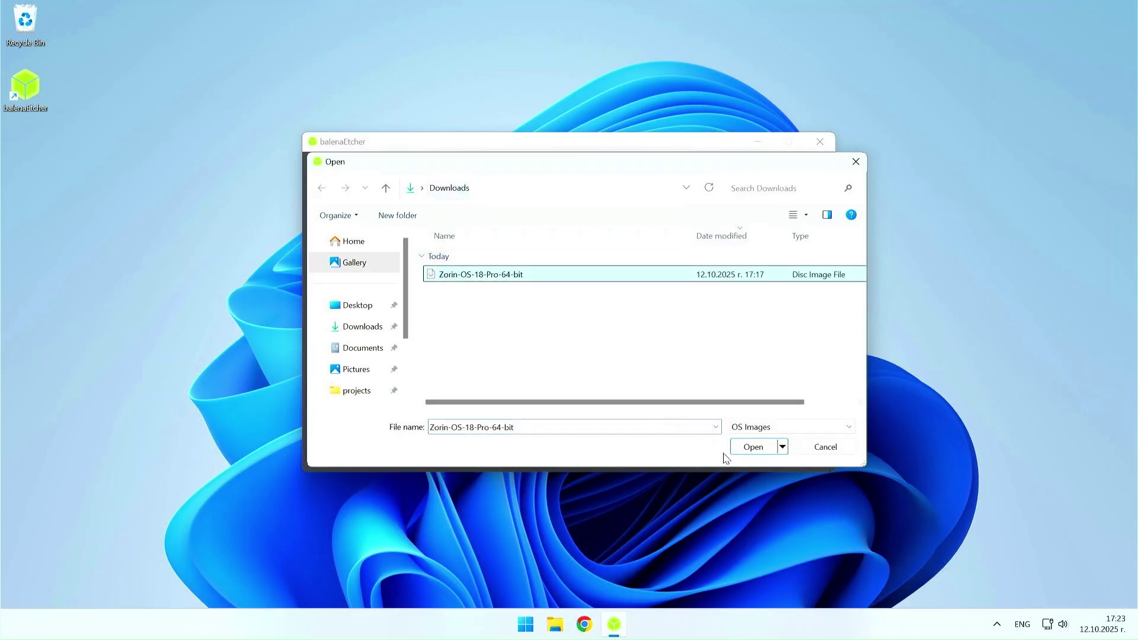
{"action": "left_click", "coordinate": [746, 448]}
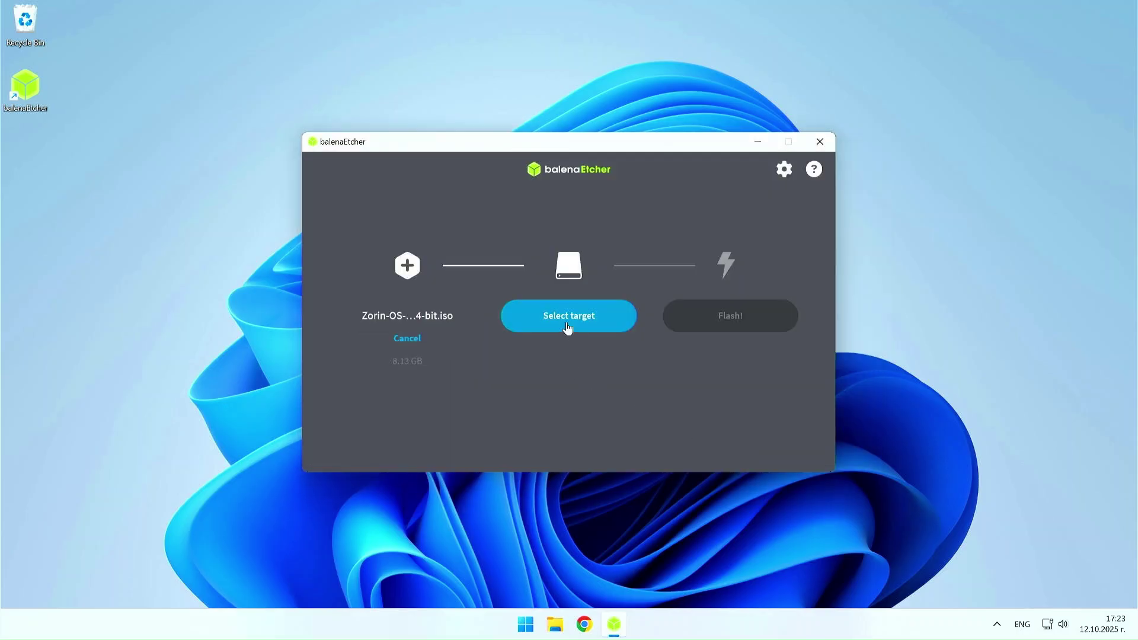
Select the 123 GB USB SanDisk drive as the target and start flashing
{"action": "left_click", "coordinate": [569, 325]}
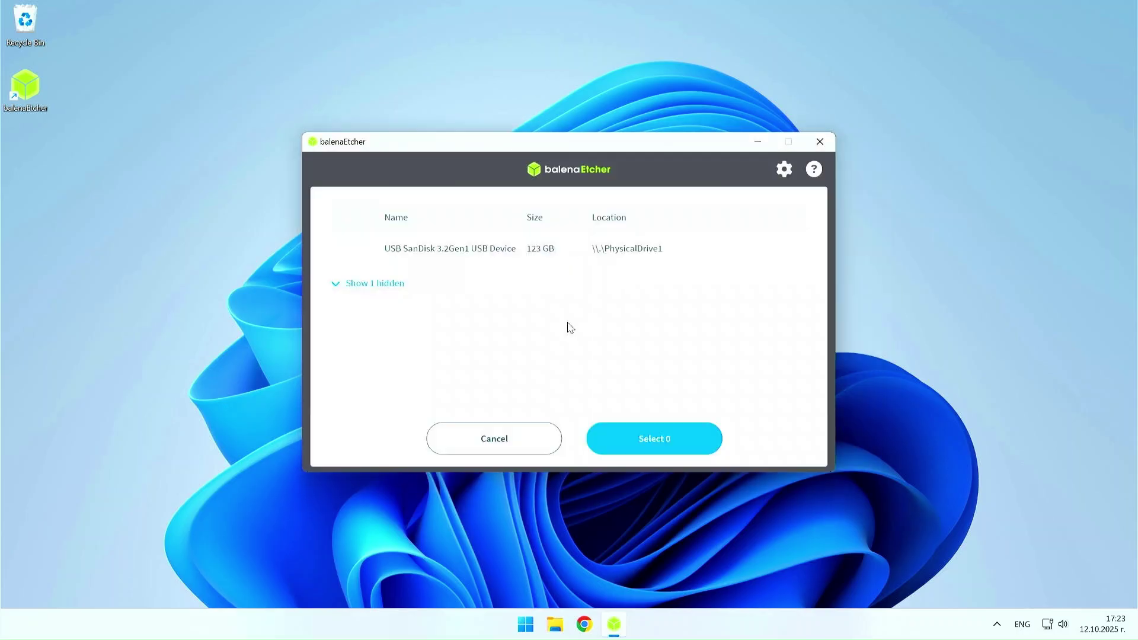
{"action": "left_click", "coordinate": [349, 254]}
{"action": "left_click", "coordinate": [677, 438]}
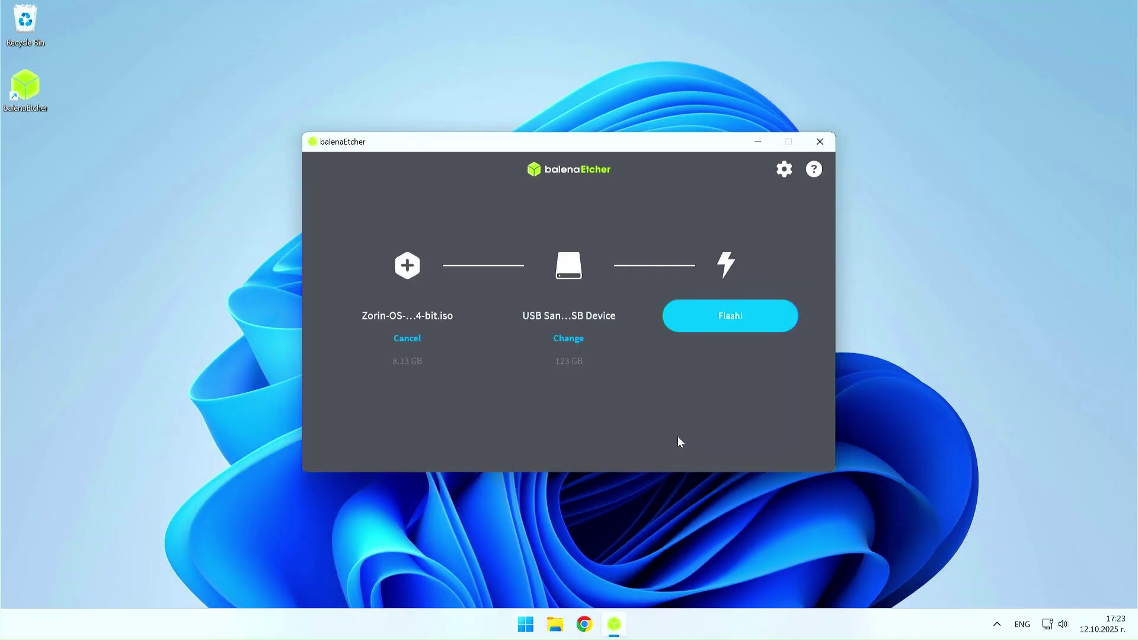
{"action": "left_click", "coordinate": [725, 323]}
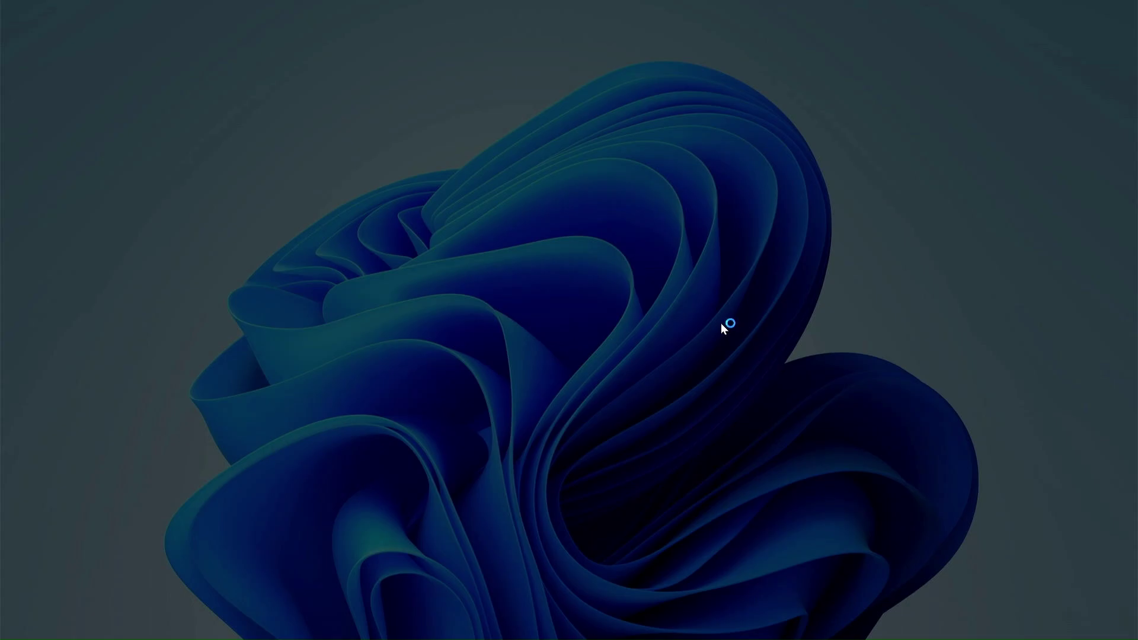
Approve the UAC prompt, then close balenaEtcher once Flash Completed! appears
{"action": "left_click", "coordinate": [532, 422]}
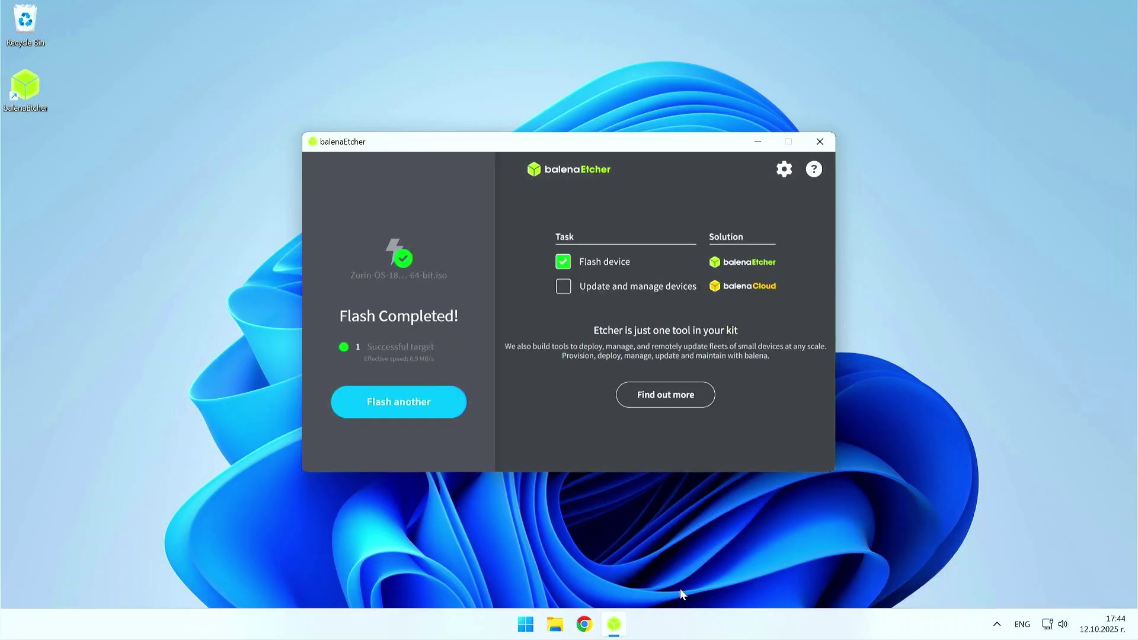
{"action": "left_click", "coordinate": [819, 141]}
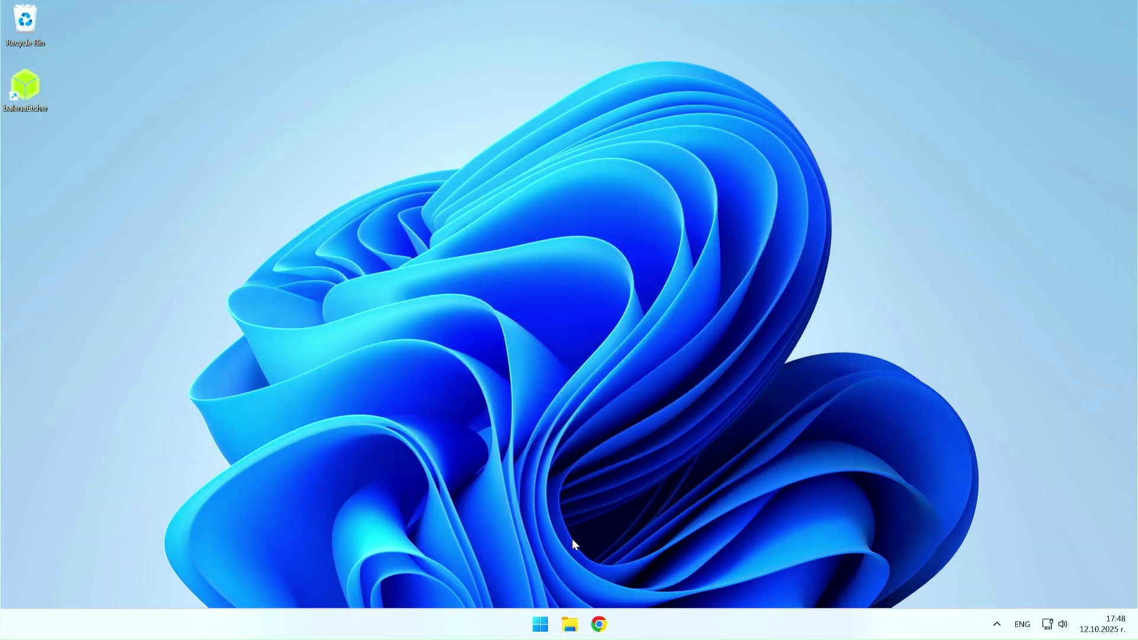
Restart Windows from the Start menu and enter the firmware boot-device menu
{"action": "left_click", "coordinate": [551, 627]}
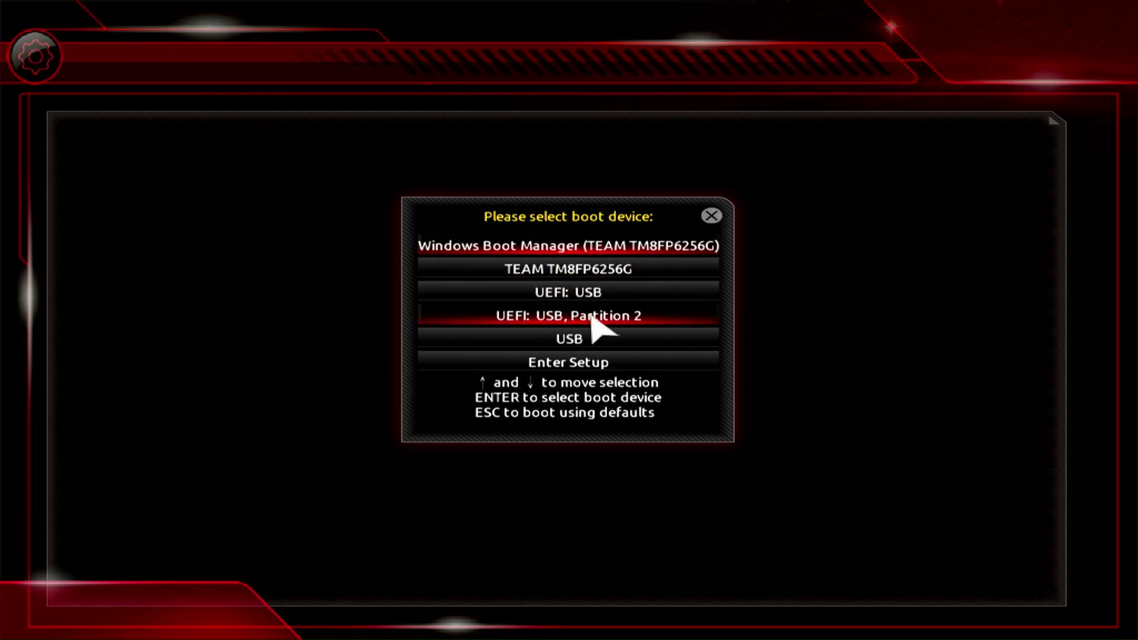
Boot from 'UEFI: USB, Partition 2' to load the Zorin OS live session
{"action": "left_click", "coordinate": [570, 315]}
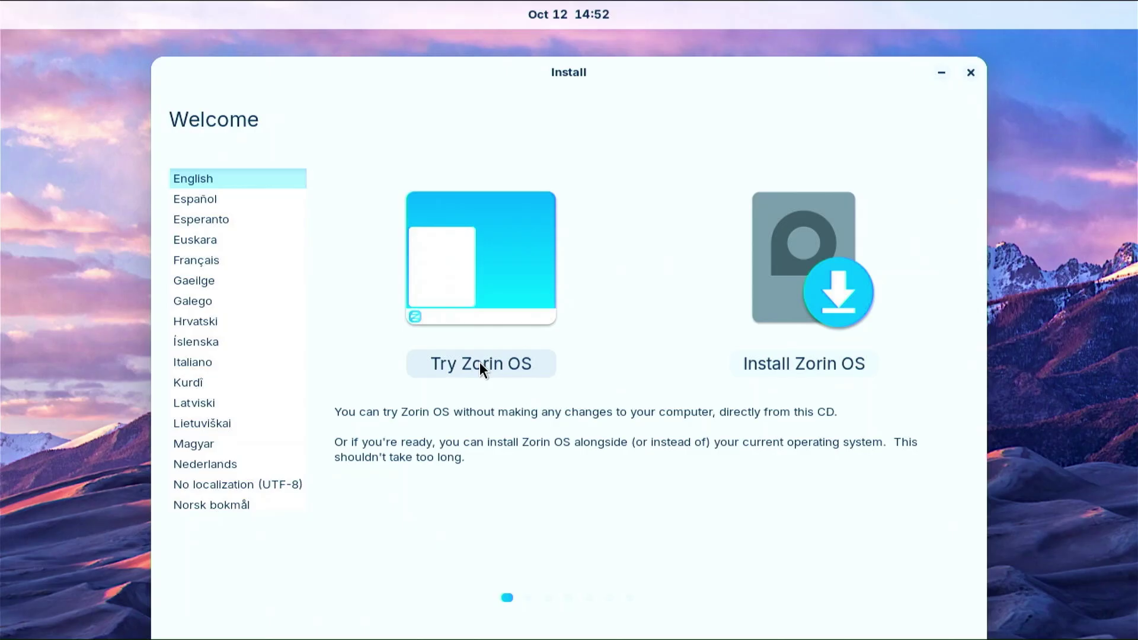
Start the install with English (US) keyboard, opt out of the census, and continue
{"action": "left_click", "coordinate": [819, 364]}
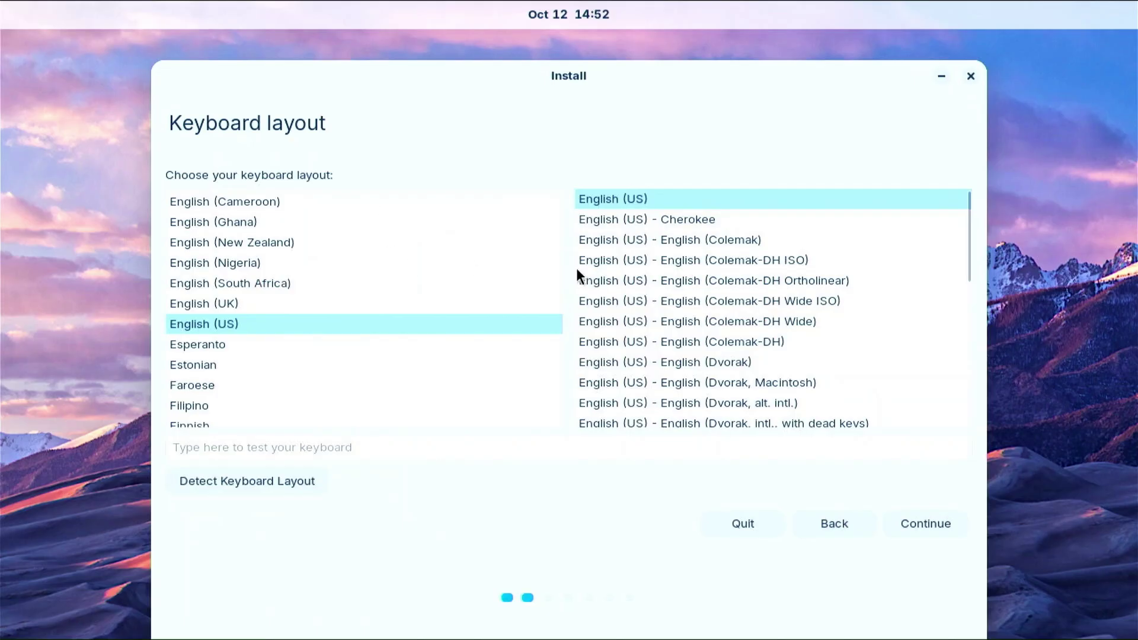
{"action": "left_click", "coordinate": [903, 531]}
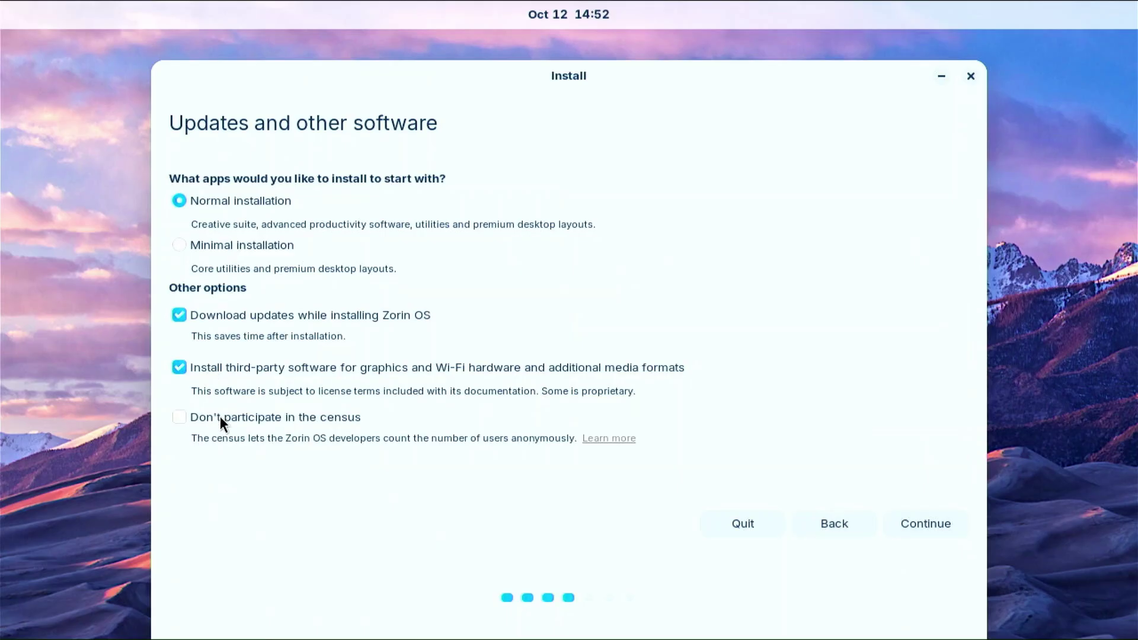
{"action": "left_click", "coordinate": [179, 419]}
{"action": "left_click", "coordinate": [910, 521]}
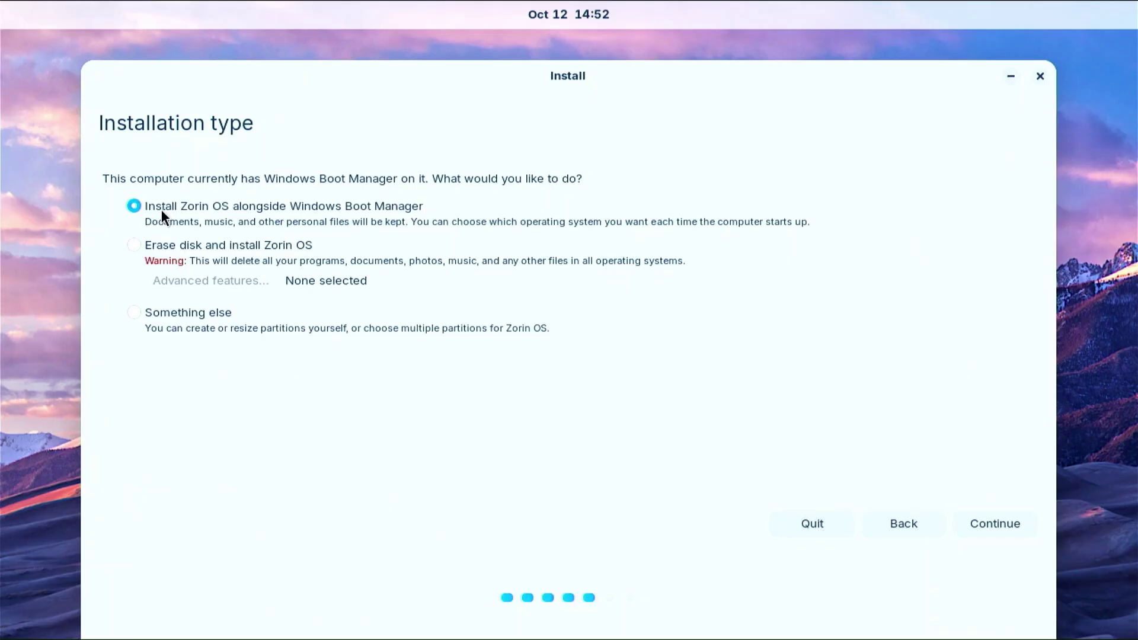
After trying Erase disk and Something else, choose installing alongside Windows Boot Manager
{"action": "left_click", "coordinate": [139, 246]}
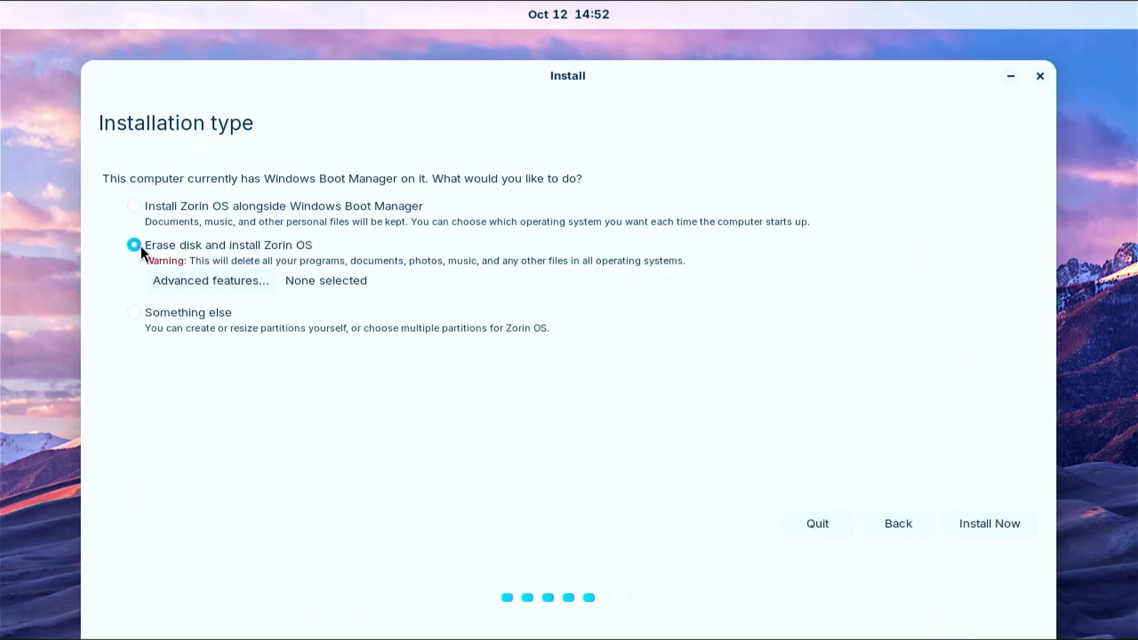
{"action": "left_click", "coordinate": [134, 314]}
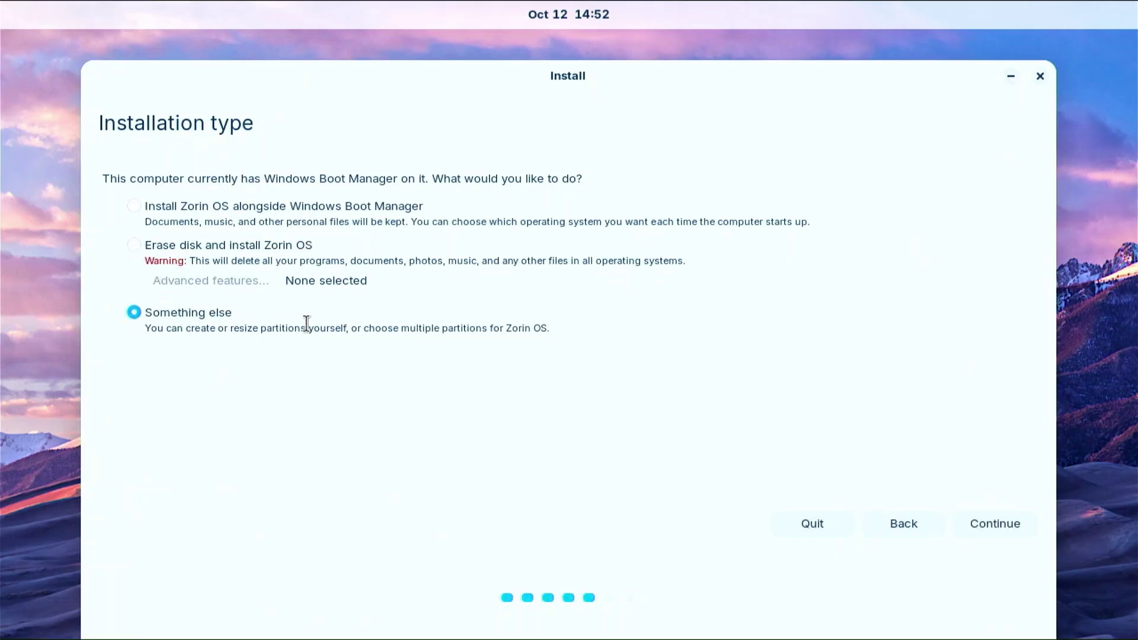
{"action": "left_click", "coordinate": [133, 207]}
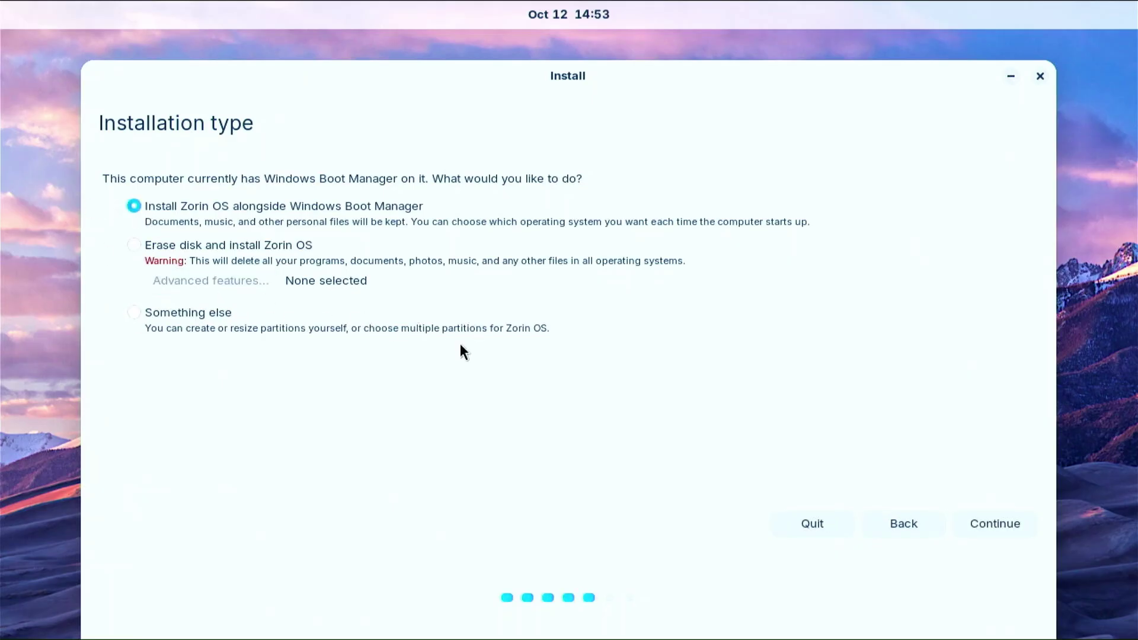
{"action": "left_click", "coordinate": [1003, 524]}
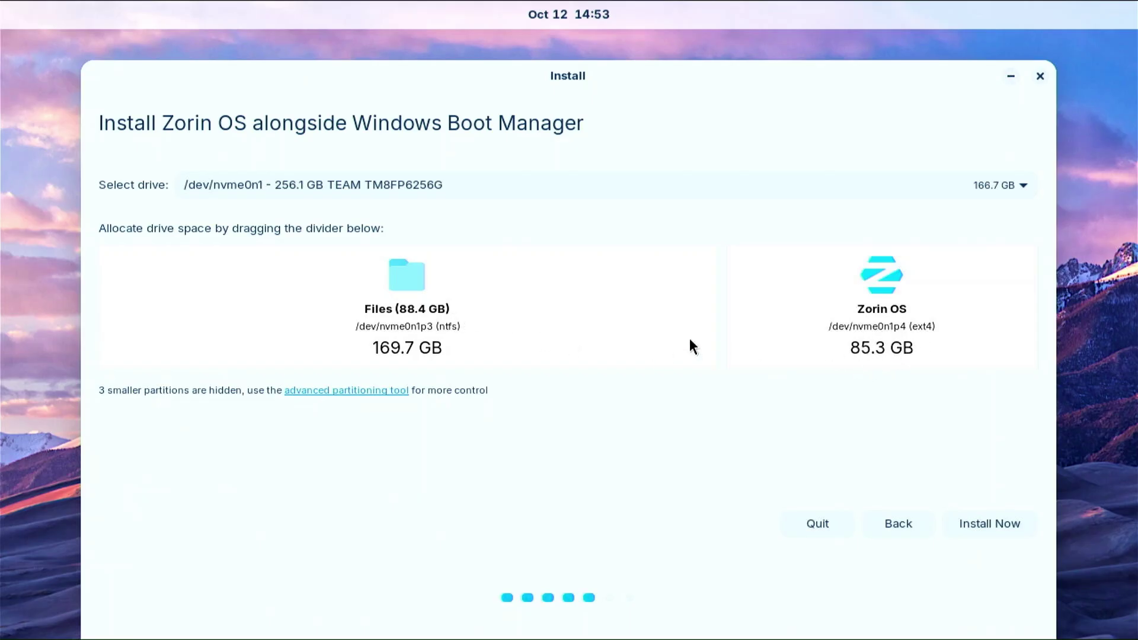
Split the drive 100.0 GB for Zorin OS and 155.0 GB for Windows, then start installing and accept the first warning
{"action": "left_click_drag", "start_coordinate": [726, 307], "coordinate": [673, 314]}
{"action": "left_click", "coordinate": [997, 526]}
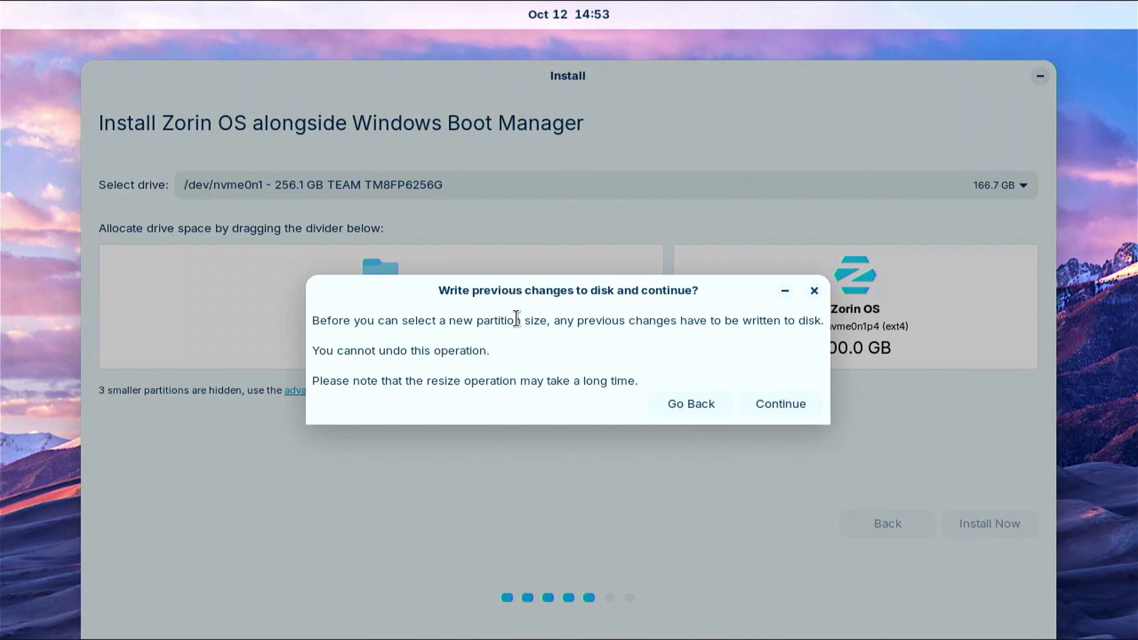
{"action": "left_click_drag", "start_coordinate": [311, 344], "coordinate": [567, 363]}
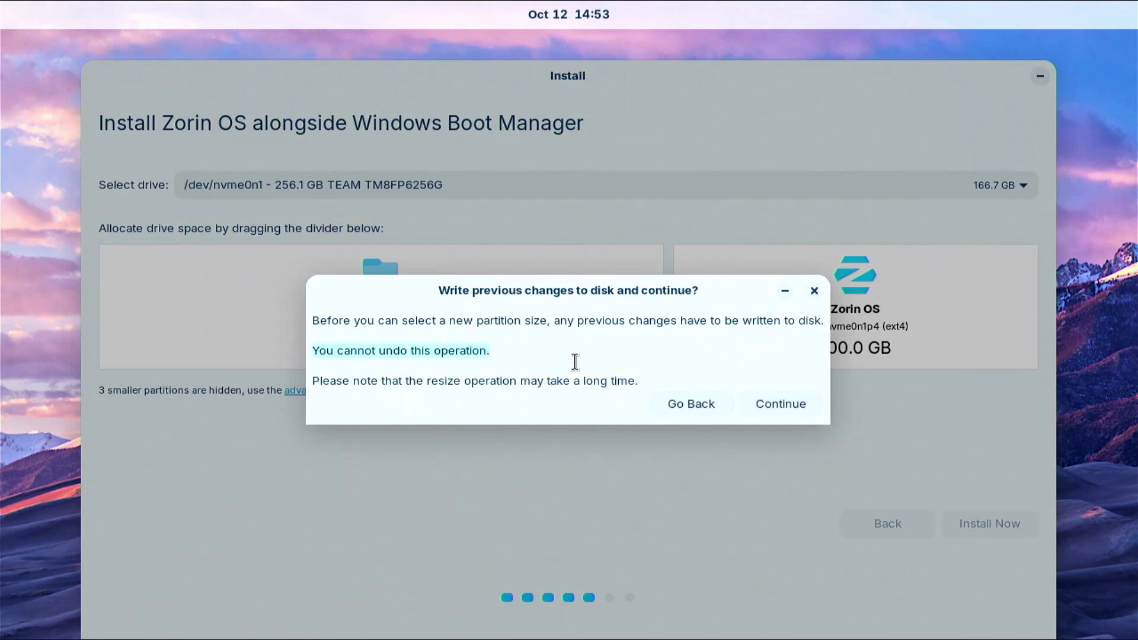
{"action": "left_click", "coordinate": [784, 403]}
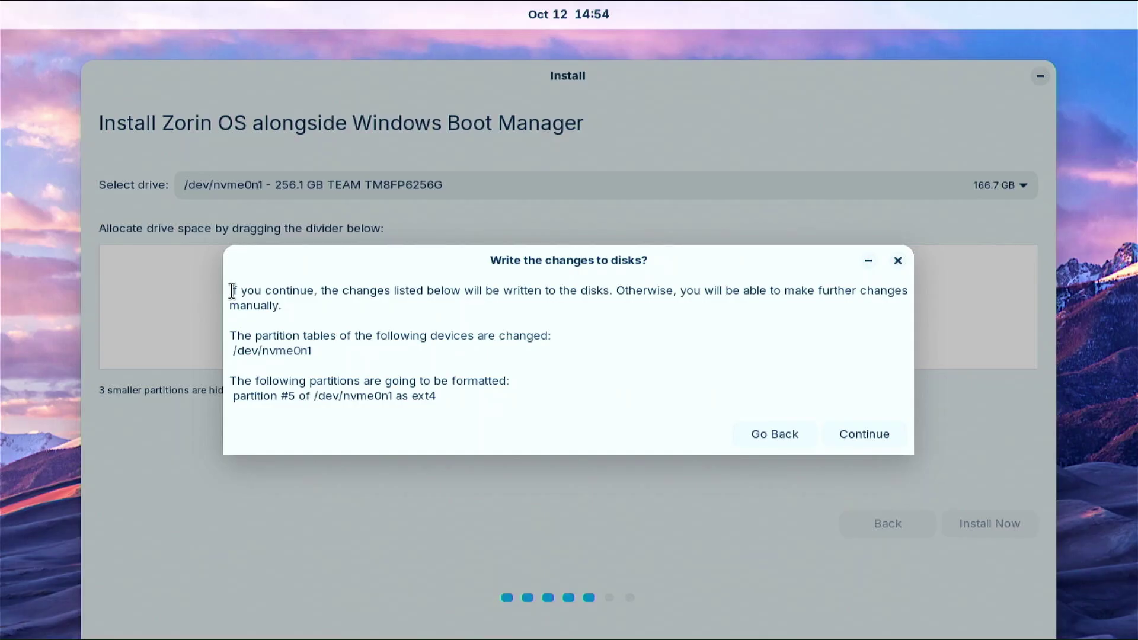
Review the summary of partition changes and confirm writing them to disk
{"action": "left_click_drag", "start_coordinate": [230, 290], "coordinate": [319, 312]}
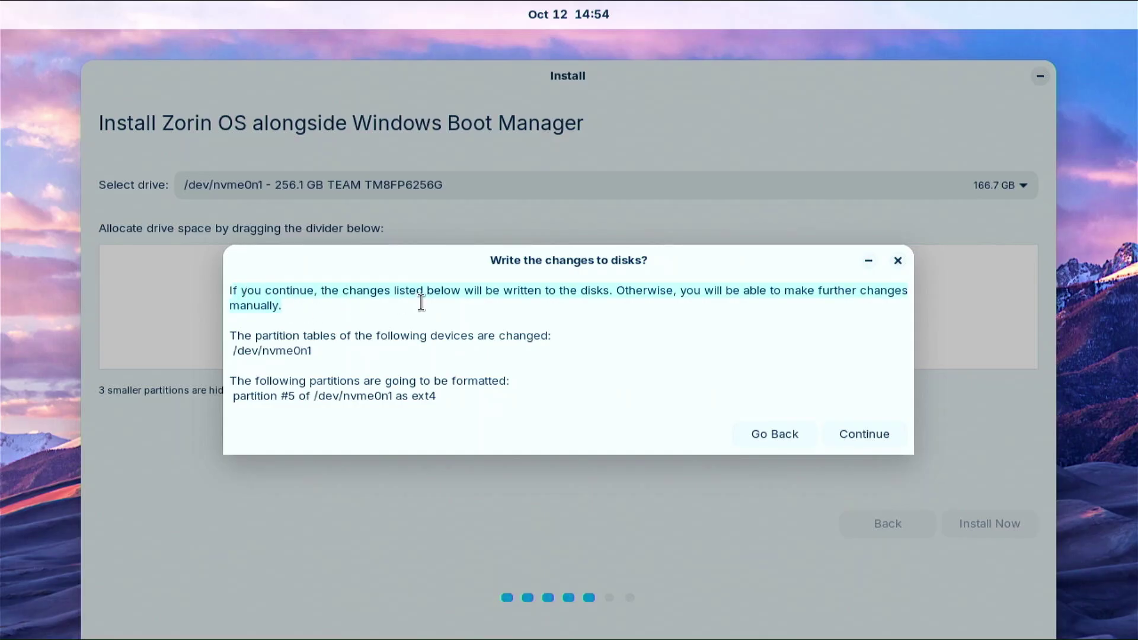
{"action": "left_click_drag", "start_coordinate": [303, 363], "coordinate": [233, 340]}
{"action": "left_click_drag", "start_coordinate": [435, 395], "coordinate": [224, 290]}
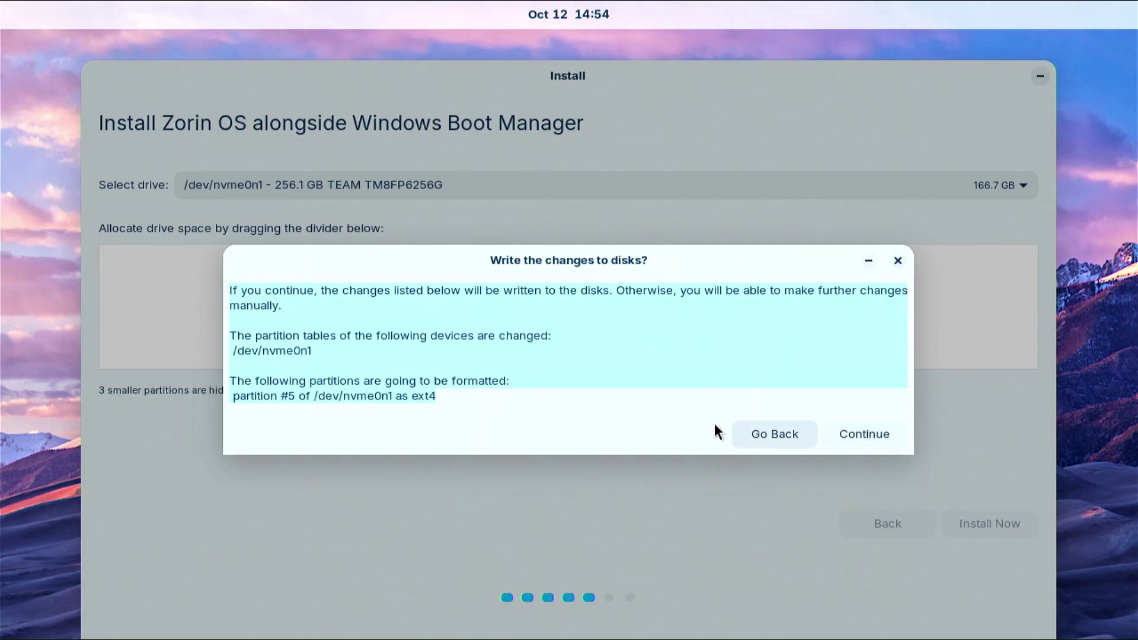
{"action": "left_click", "coordinate": [689, 417]}
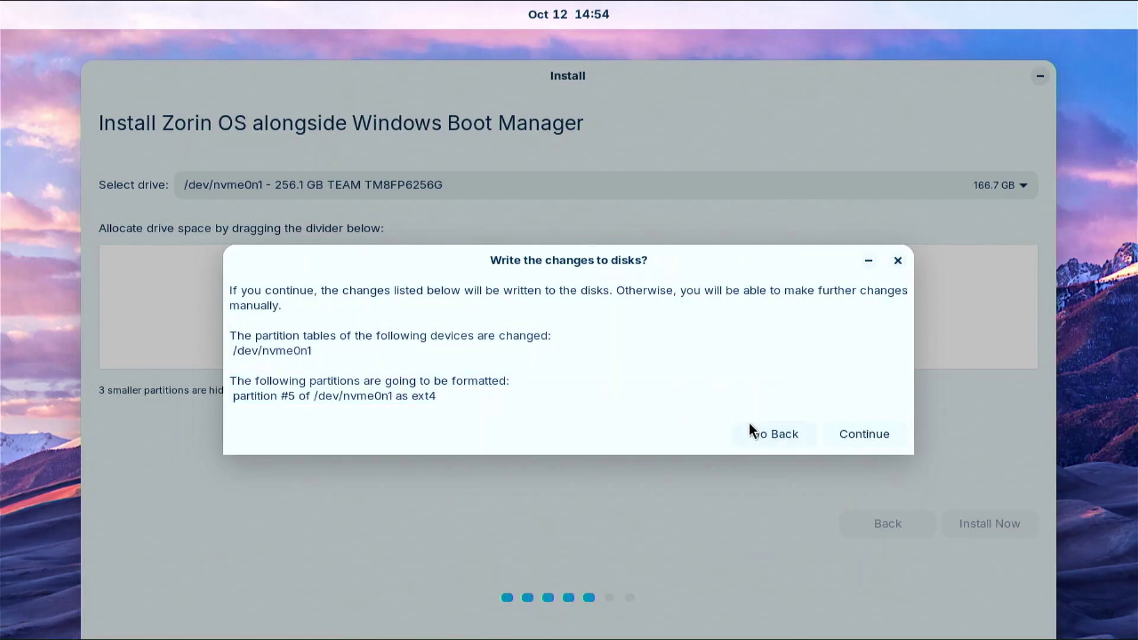
{"action": "left_click", "coordinate": [851, 434]}
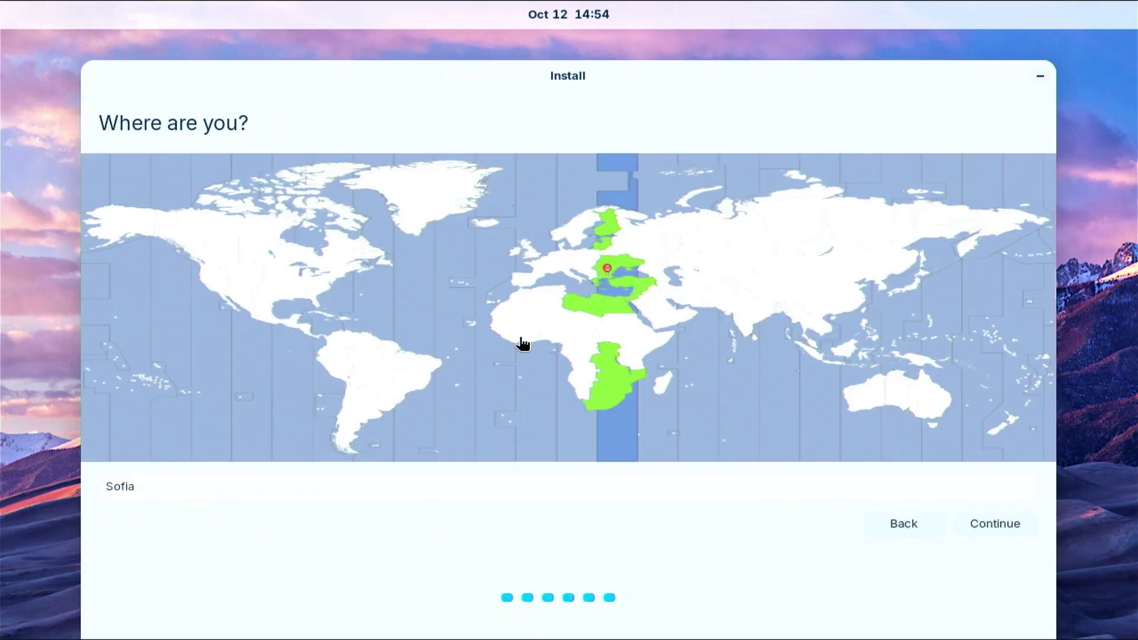
Try several map locations and settle on Sofia as the time zone
{"action": "left_click", "coordinate": [694, 274]}
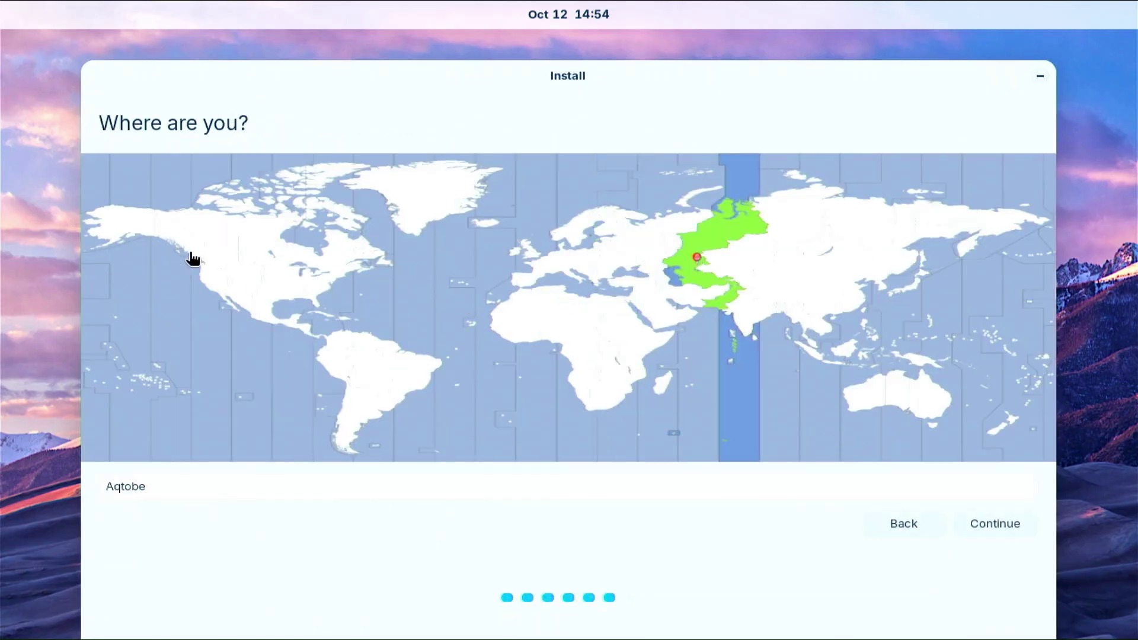
{"action": "left_click", "coordinate": [201, 254]}
{"action": "left_click", "coordinate": [372, 394]}
{"action": "left_click", "coordinate": [601, 272]}
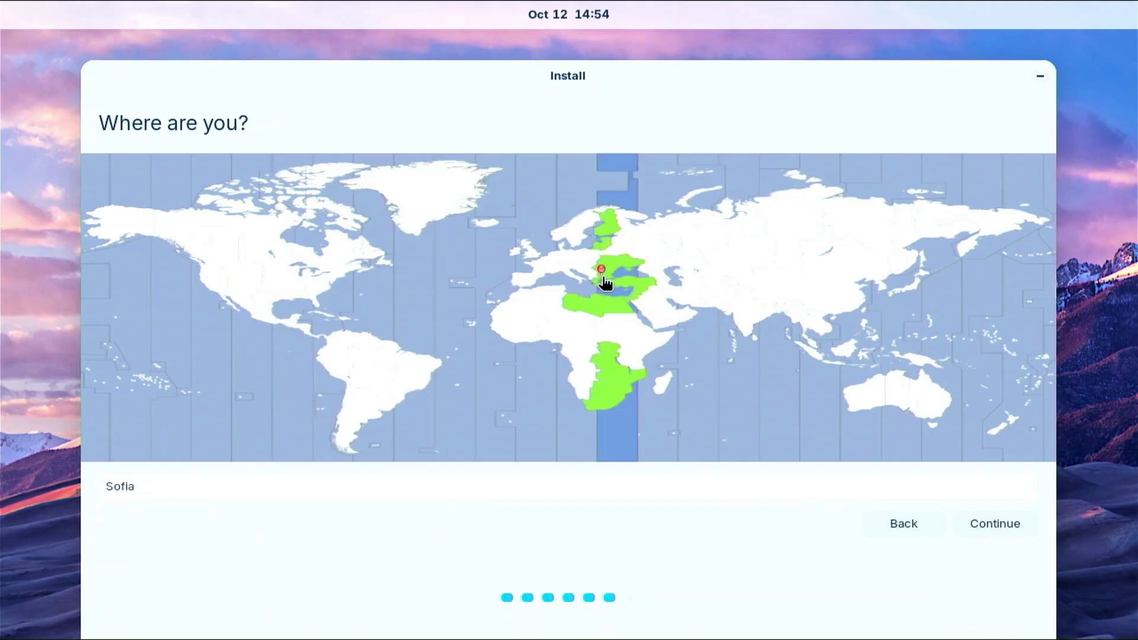
Confirm Sofia, set the account to require a password to log in, and begin installation
{"action": "left_click", "coordinate": [984, 525]}
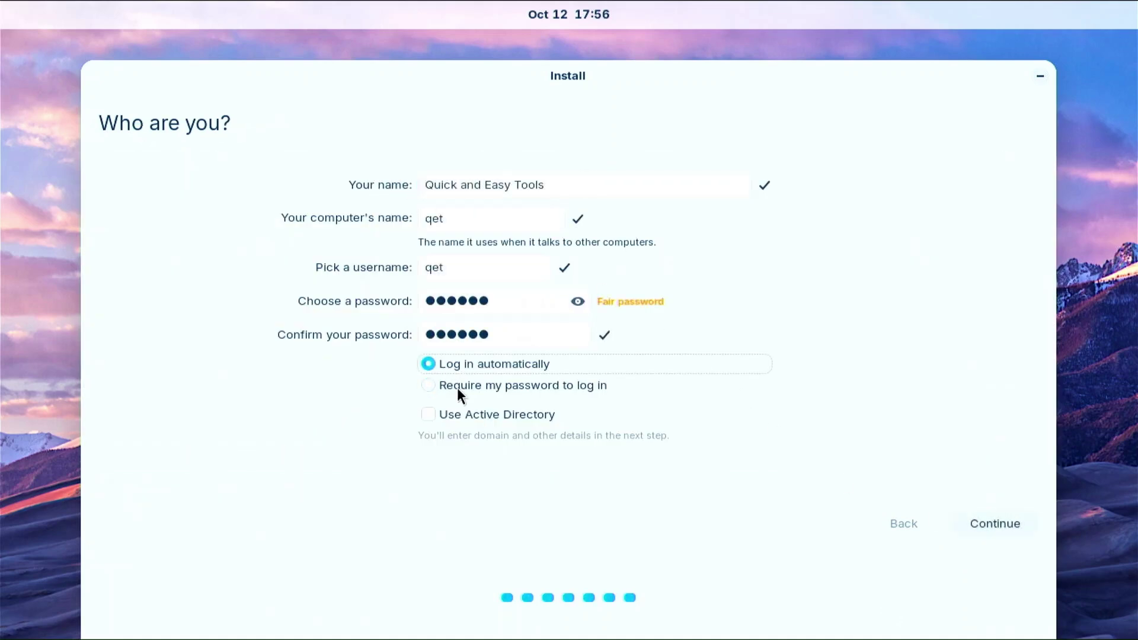
{"action": "left_click", "coordinate": [457, 386]}
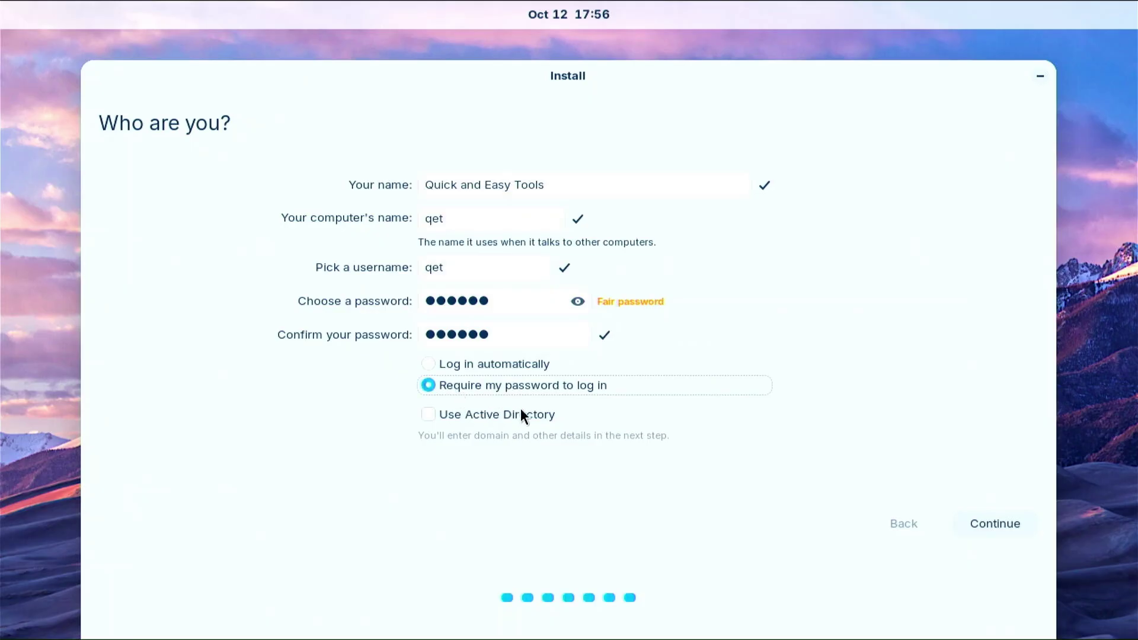
{"action": "left_click", "coordinate": [998, 527]}
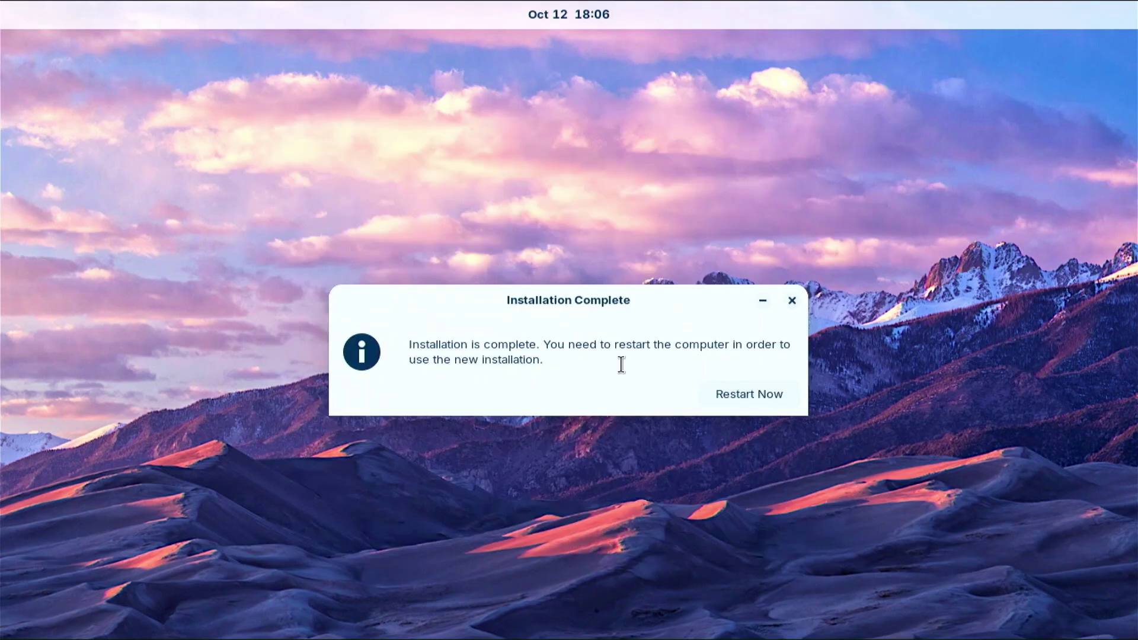
Restart the computer from the Installation Complete dialog
{"action": "left_click", "coordinate": [770, 396]}
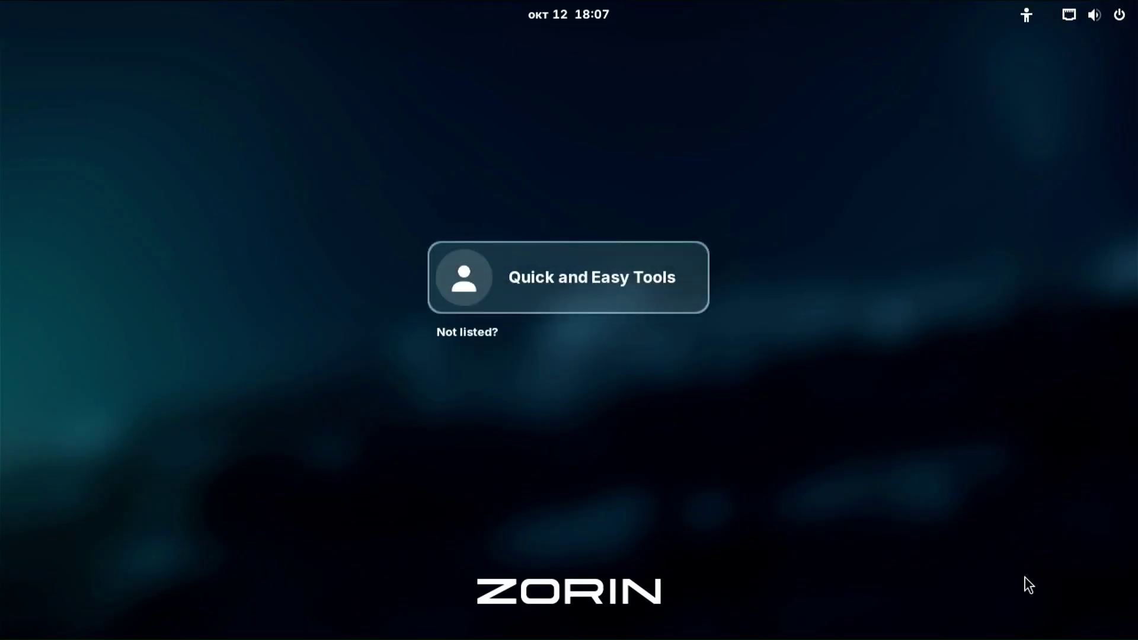
Log in from the user card by entering the account password
{"action": "key", "text": "Return"}
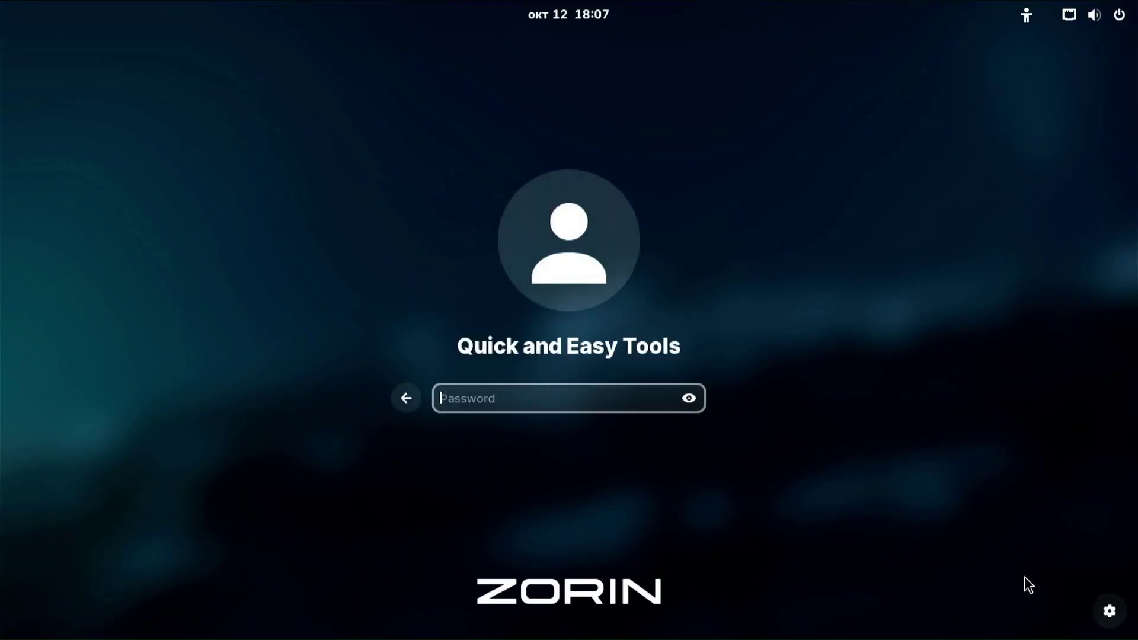
{"action": "type", "text": "******"}
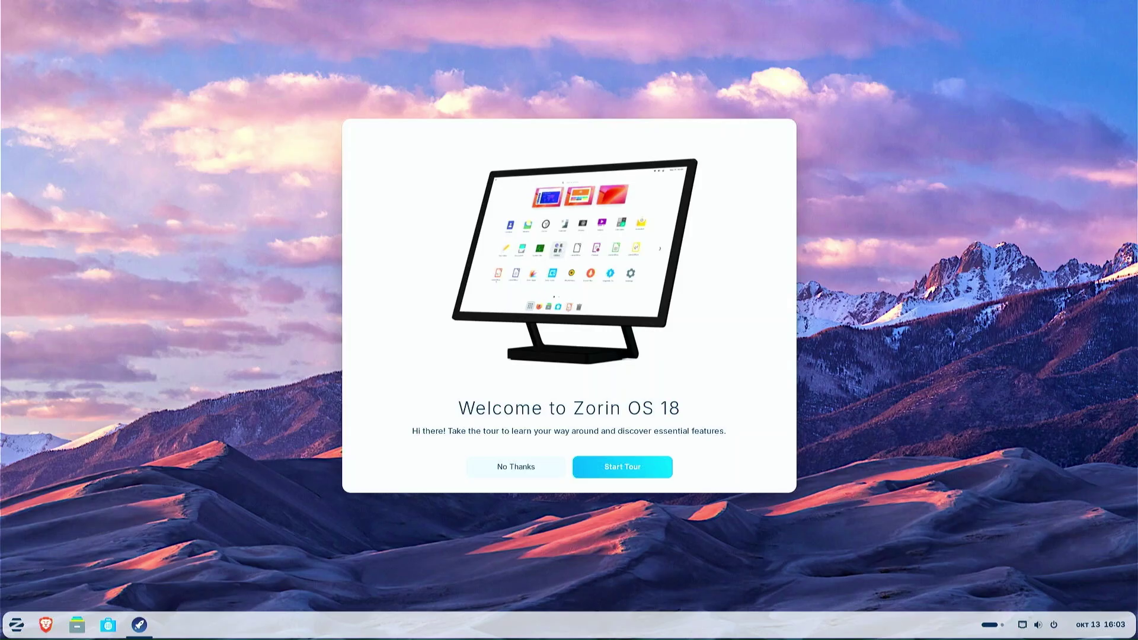
Start the welcome tour, page through the desktop look and Software pages, and close it
{"action": "left_click", "coordinate": [631, 472]}
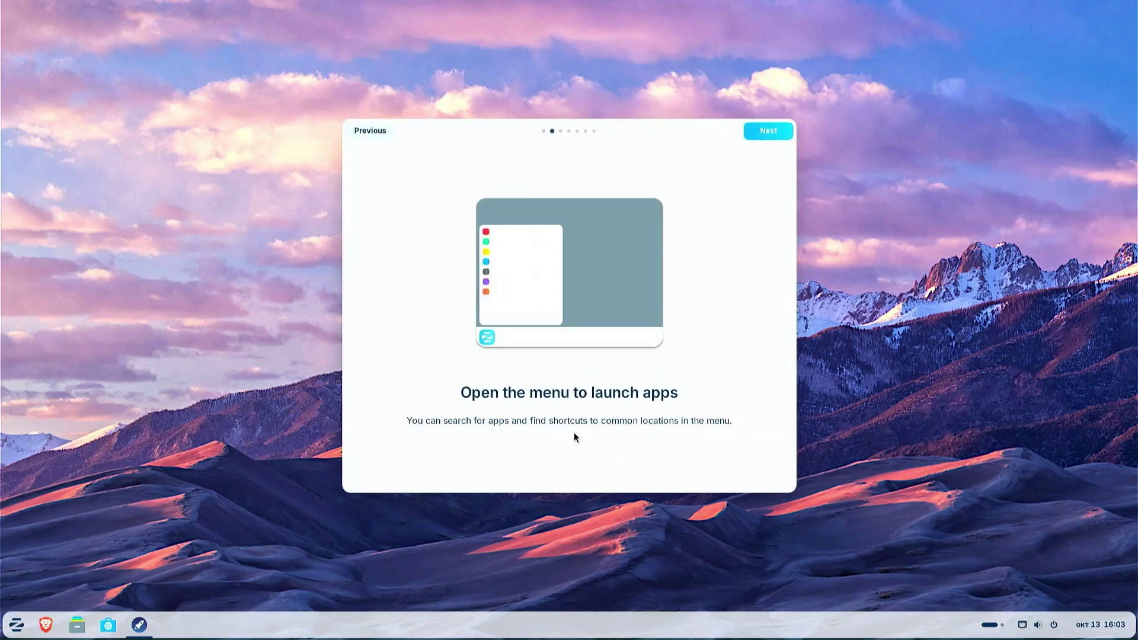
{"action": "left_click", "coordinate": [767, 129]}
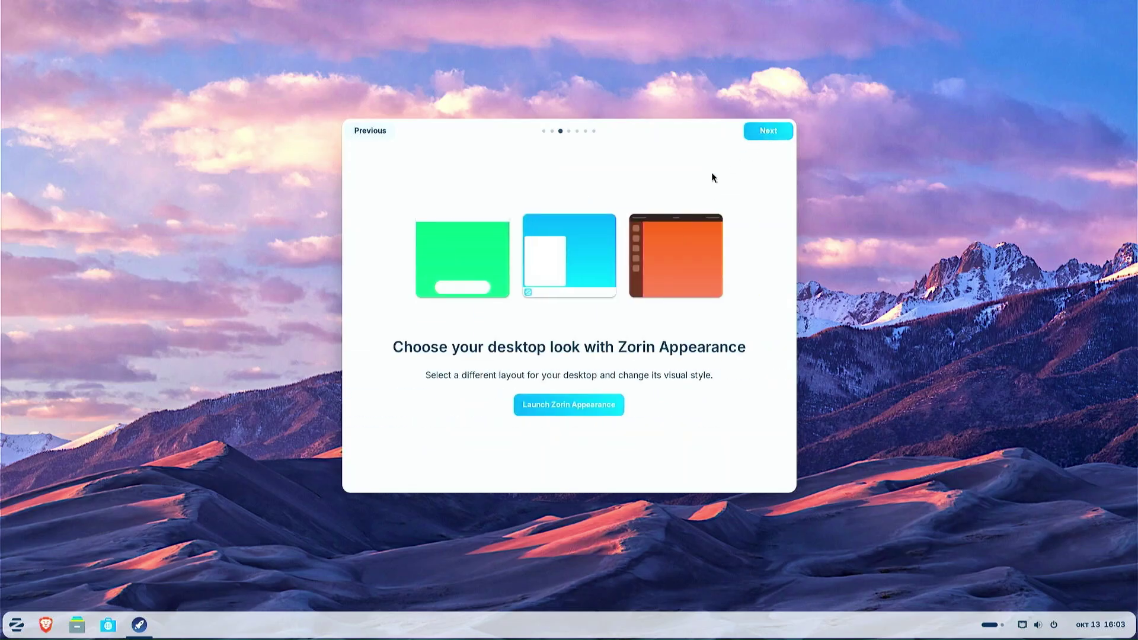
{"action": "left_click", "coordinate": [762, 132]}
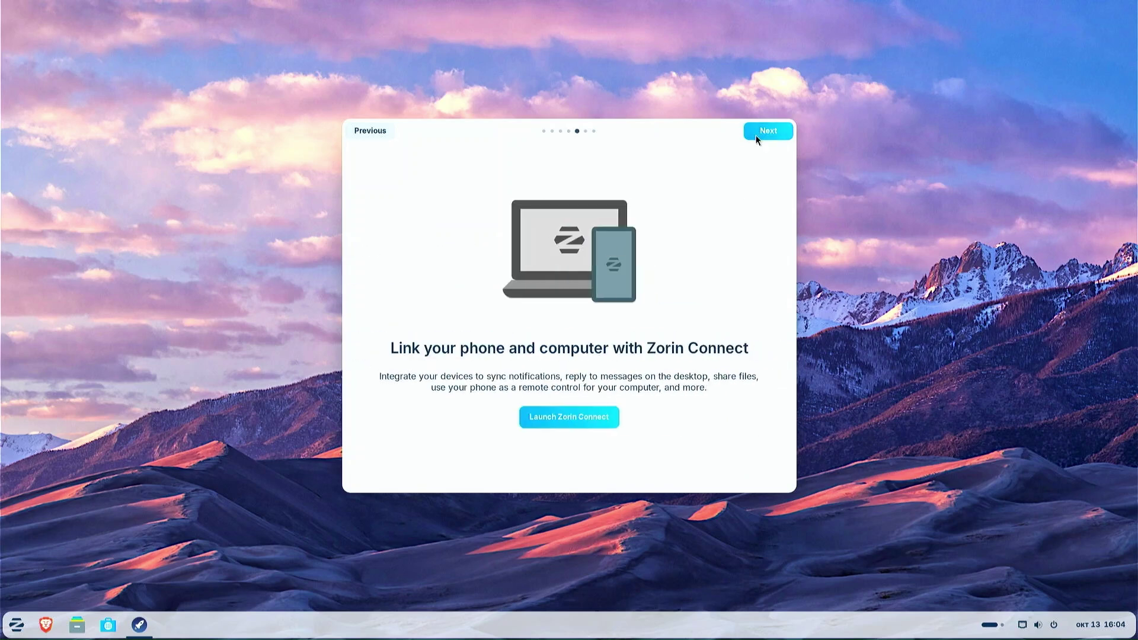
{"action": "left_click", "coordinate": [756, 134]}
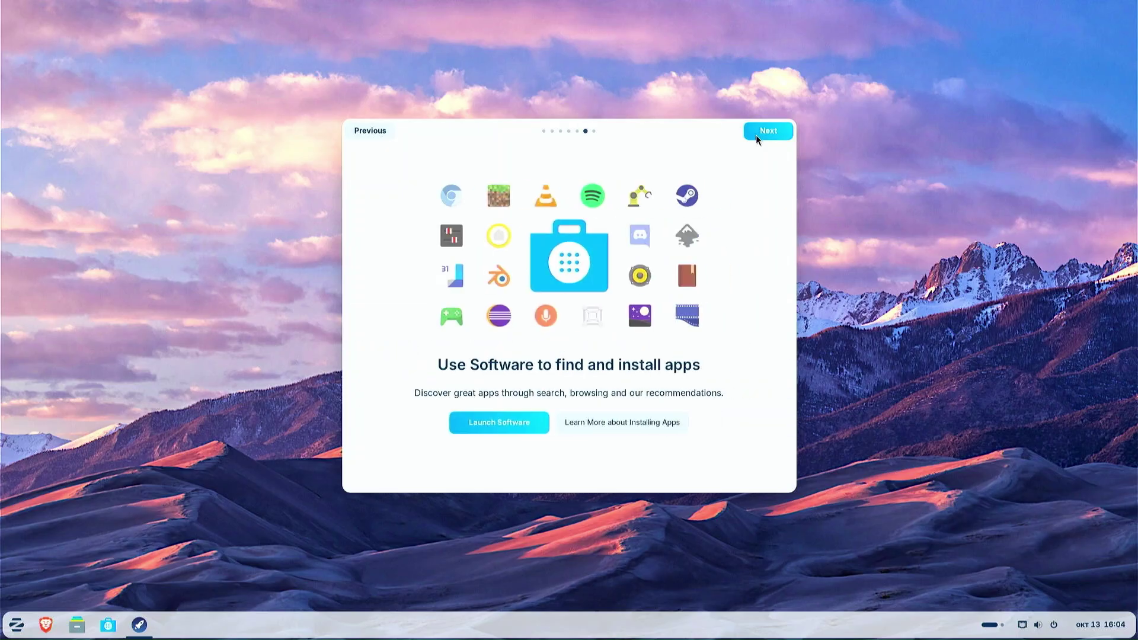
{"action": "left_click", "coordinate": [756, 134]}
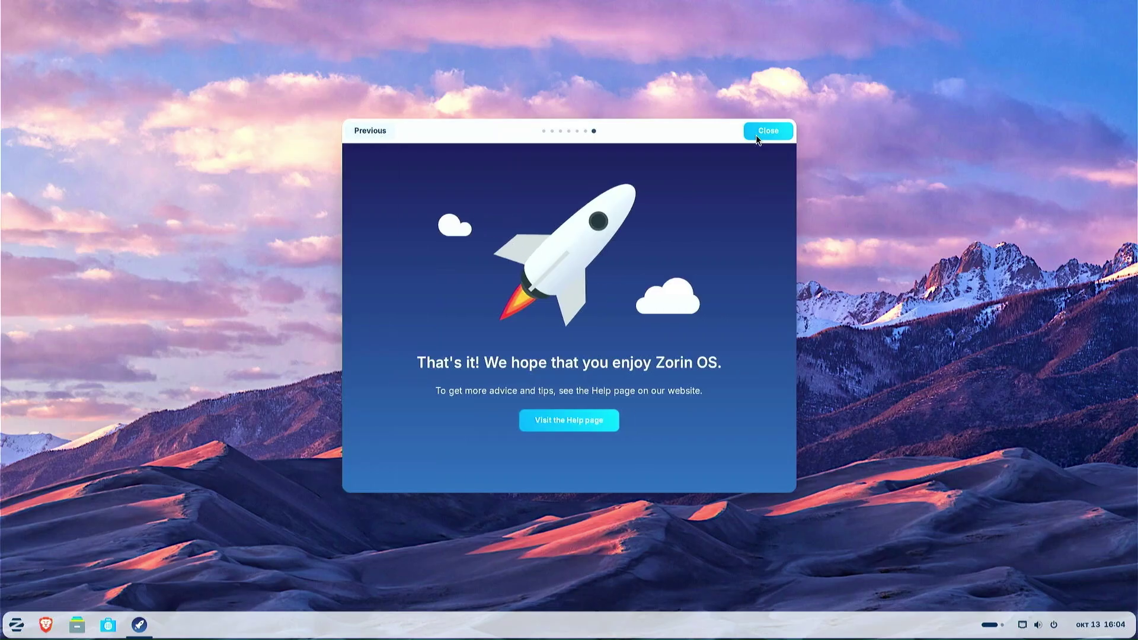
{"action": "left_click", "coordinate": [756, 134]}
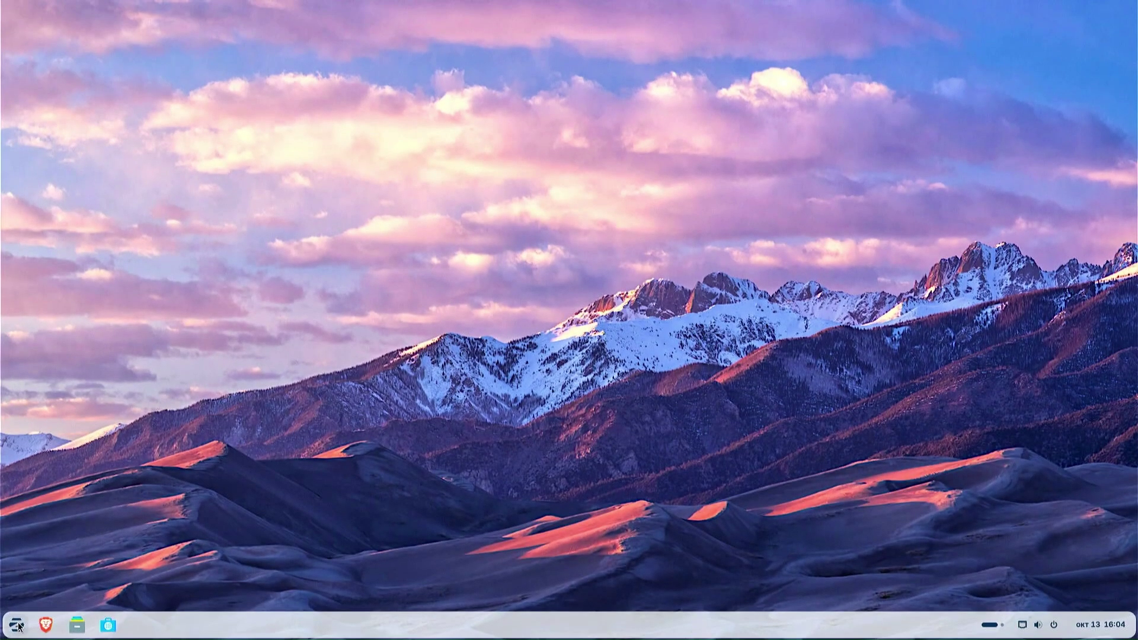
Open the Zorin menu, show All Apps and scroll through the alphabetical app list
{"action": "left_click", "coordinate": [16, 625]}
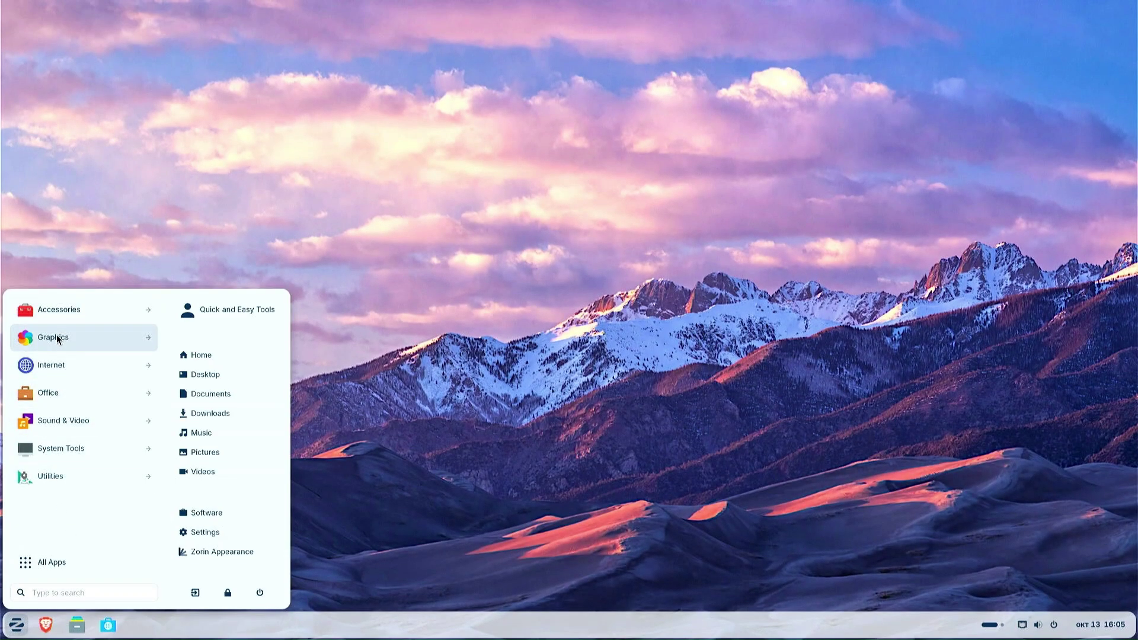
{"action": "left_click", "coordinate": [33, 566]}
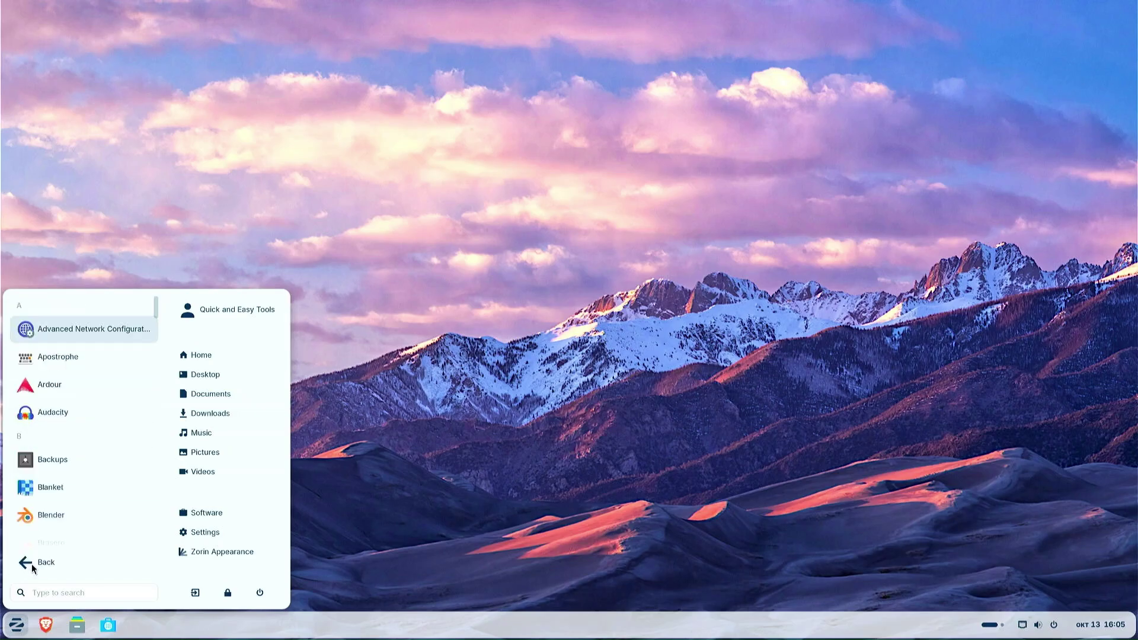
{"action": "left_click_drag", "start_coordinate": [155, 307], "coordinate": [201, 542]}
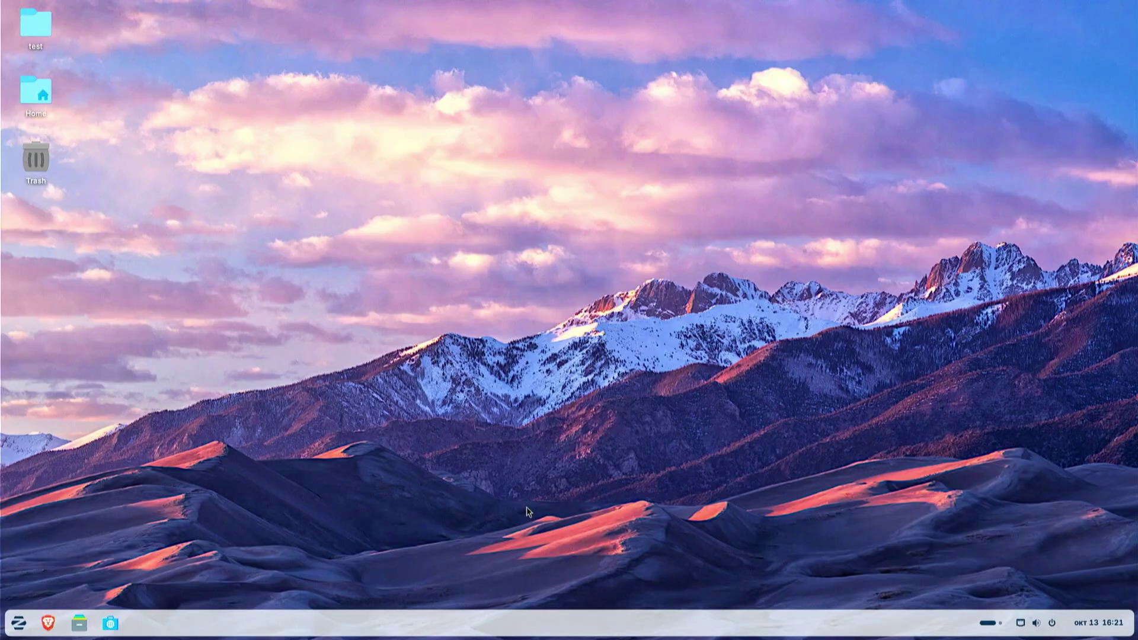
Open the Zorin app menu with the Super key
{"action": "key", "text": "super"}
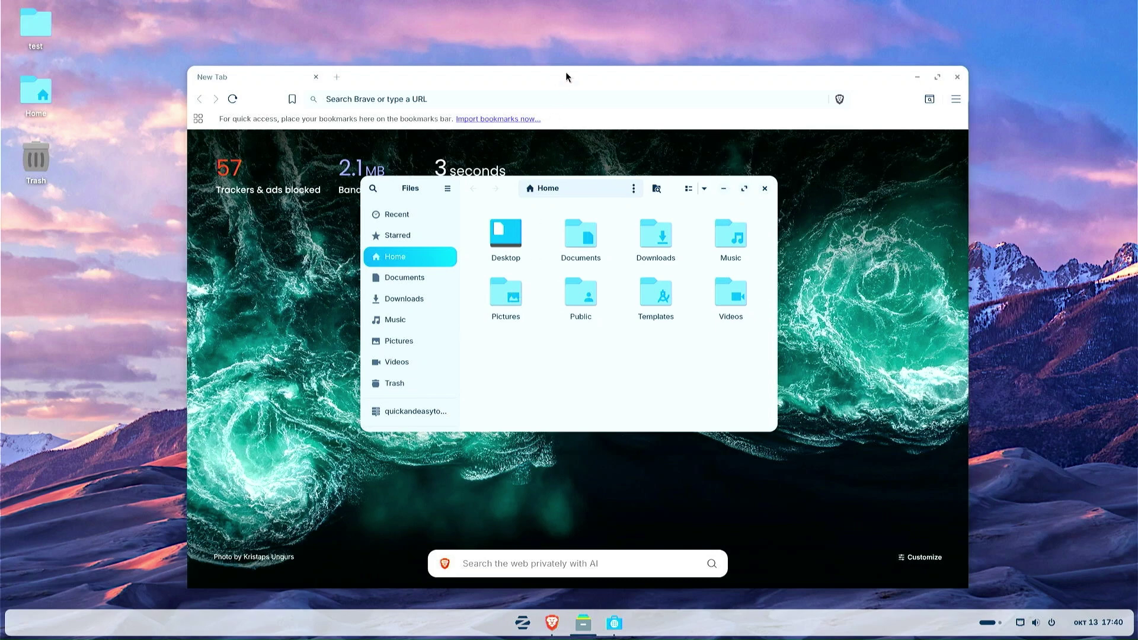
Snap Brave to the left half, Software top-right and Files bottom-right, then Alt+Tab between them
{"action": "left_click_drag", "start_coordinate": [566, 77], "coordinate": [660, 35]}
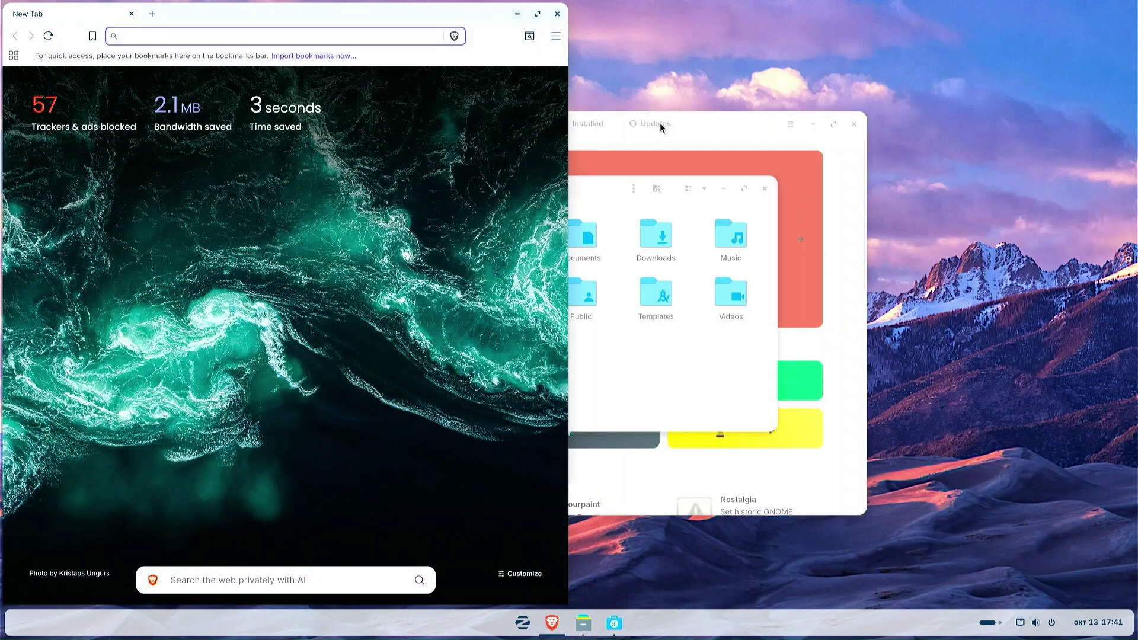
{"action": "left_click_drag", "start_coordinate": [704, 115], "coordinate": [689, 29]}
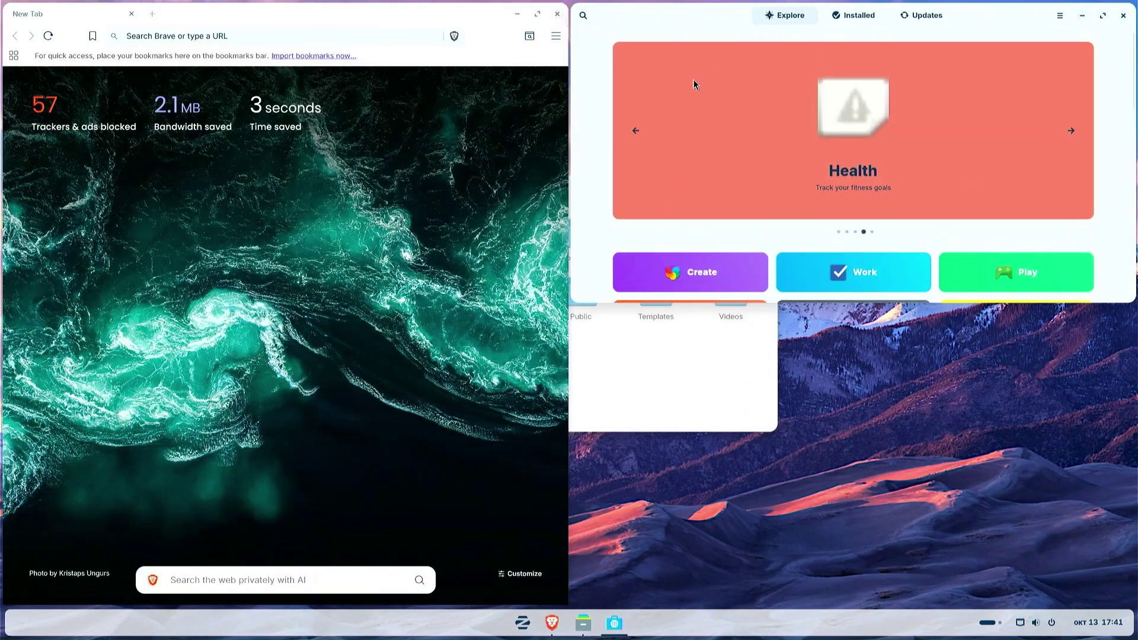
{"action": "left_click", "coordinate": [706, 399]}
{"action": "left_click_drag", "start_coordinate": [671, 184], "coordinate": [694, 45]}
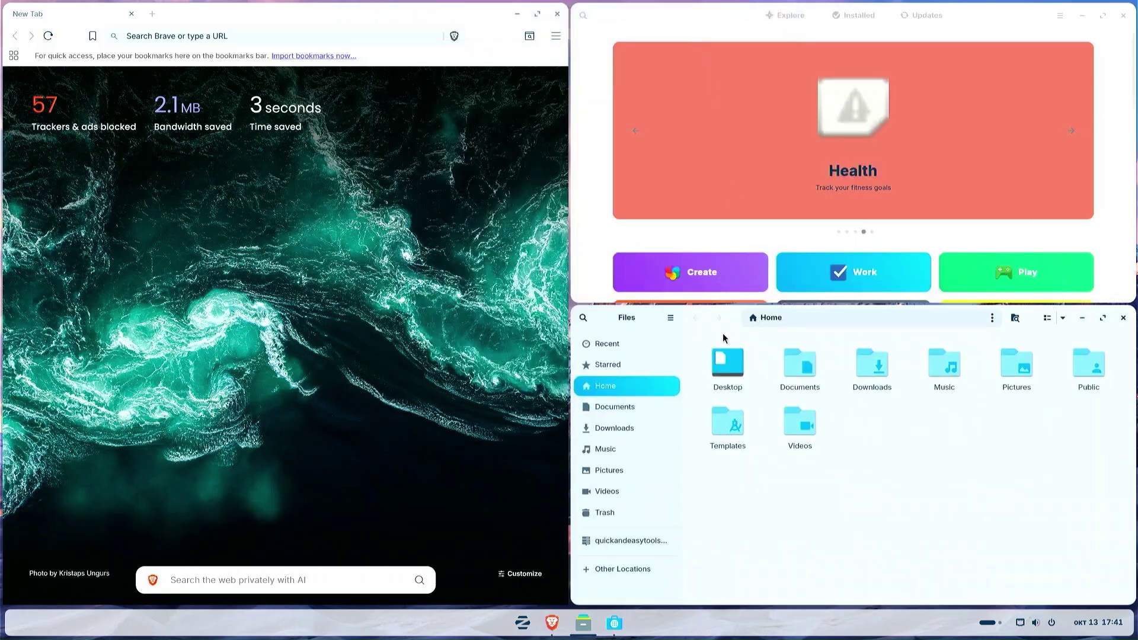
{"action": "key", "text": "alt+Tab"}
{"action": "key", "text": "alt+Tab"}
{"action": "key", "text": "alt+Tab"}
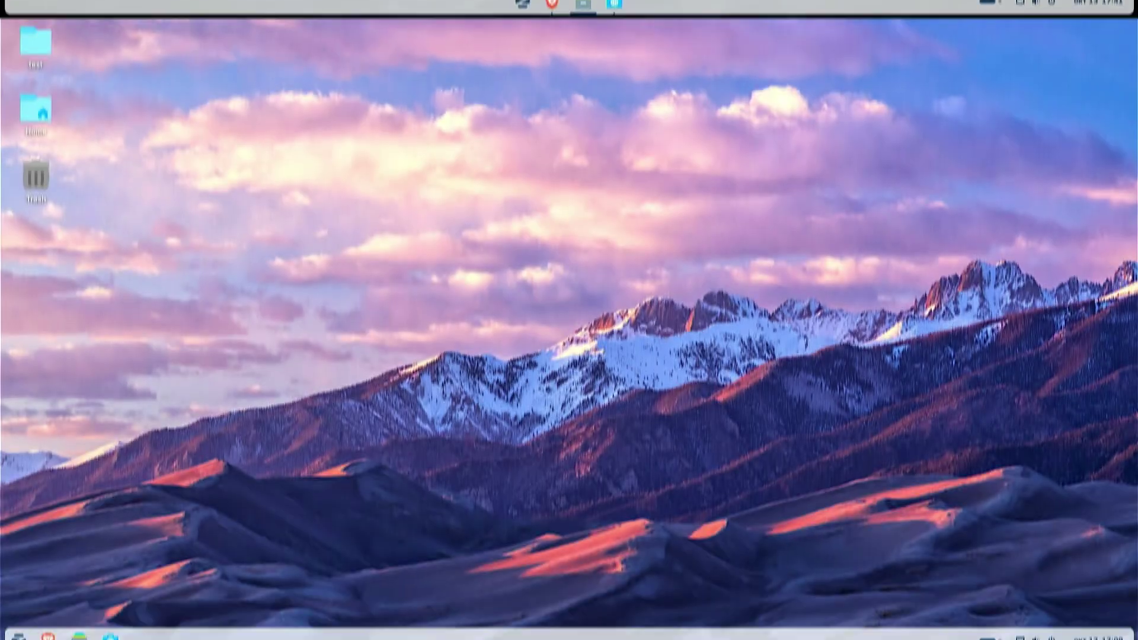
Open the Online Accounts settings from the Zorin app menu
{"action": "left_click", "coordinate": [18, 624]}
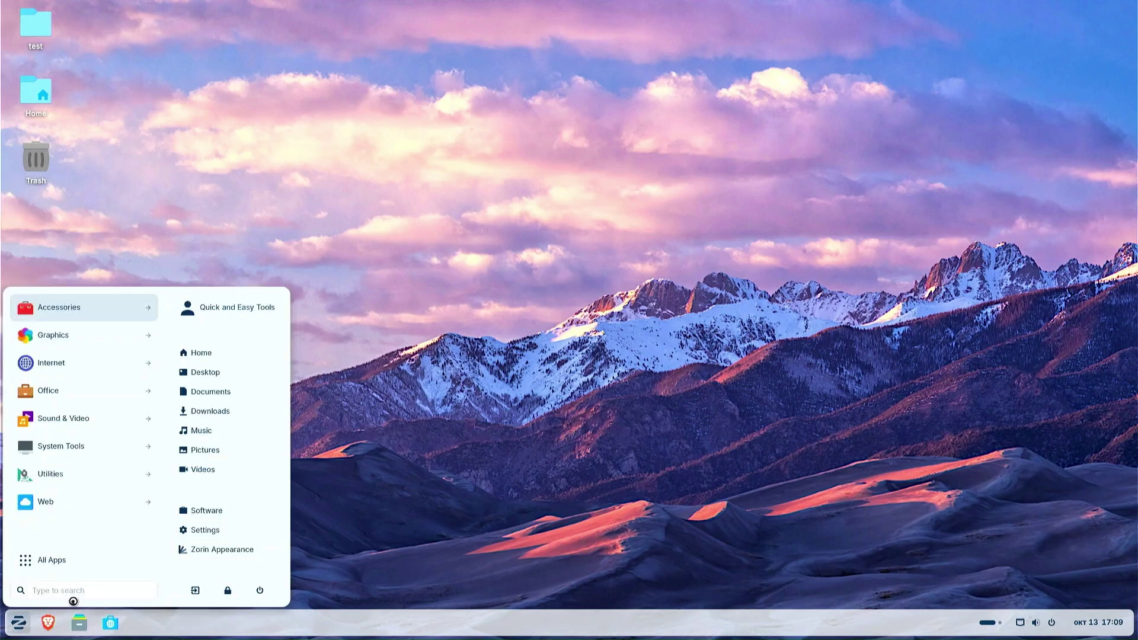
{"action": "left_click", "coordinate": [198, 530]}
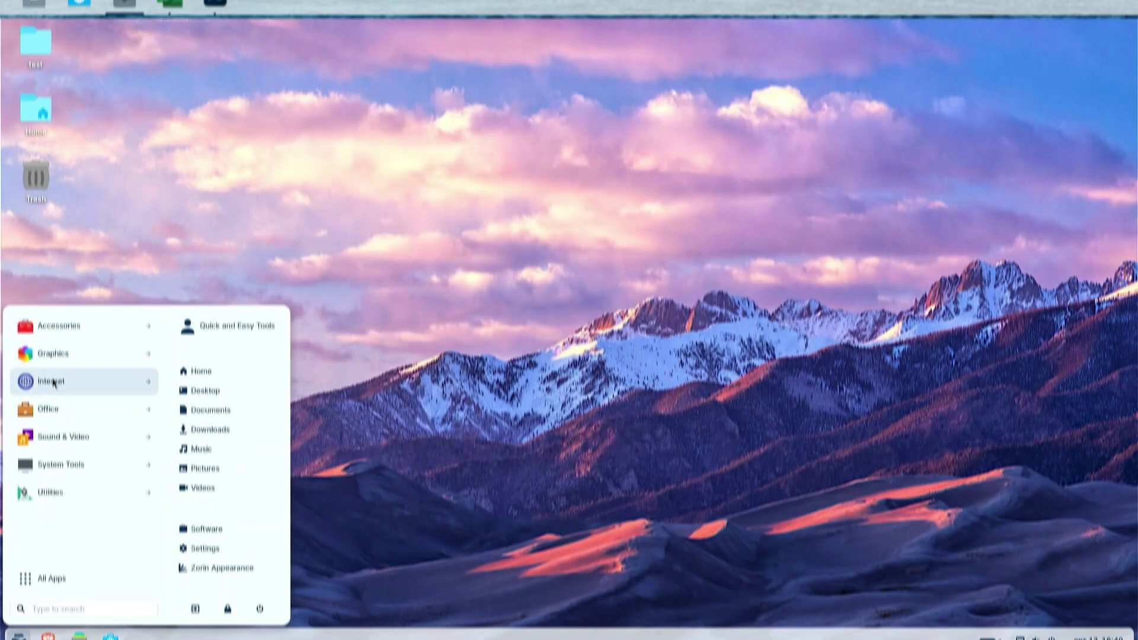
Launch Web Apps from the Internet menu and enter name 'Photopea' with description 'Graphics'
{"action": "left_click", "coordinate": [43, 377]}
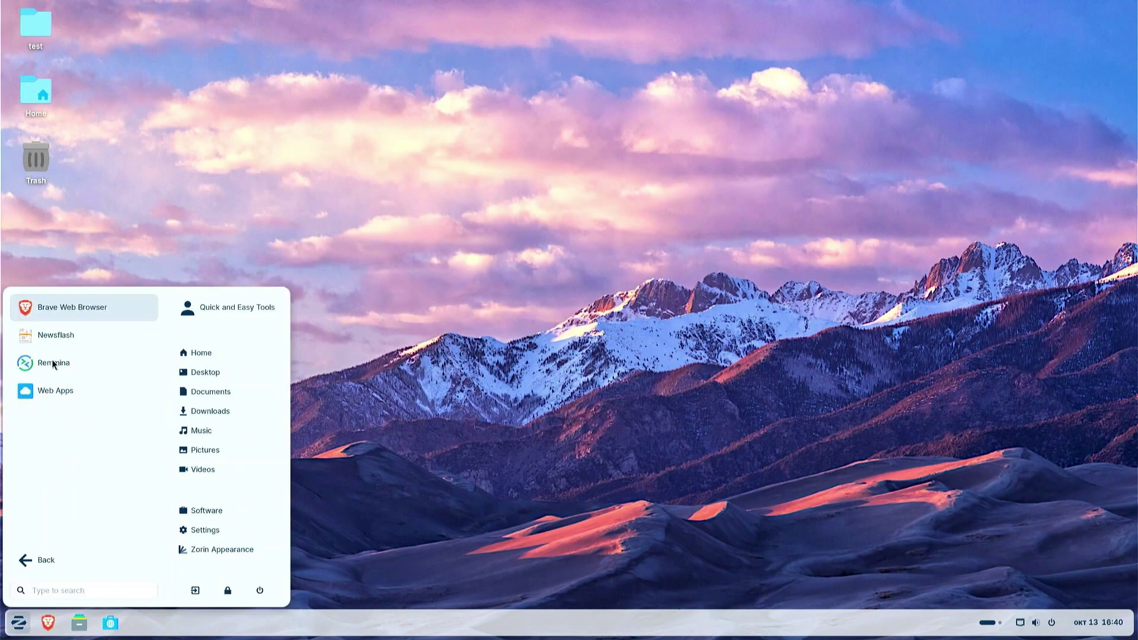
{"action": "left_click", "coordinate": [44, 393]}
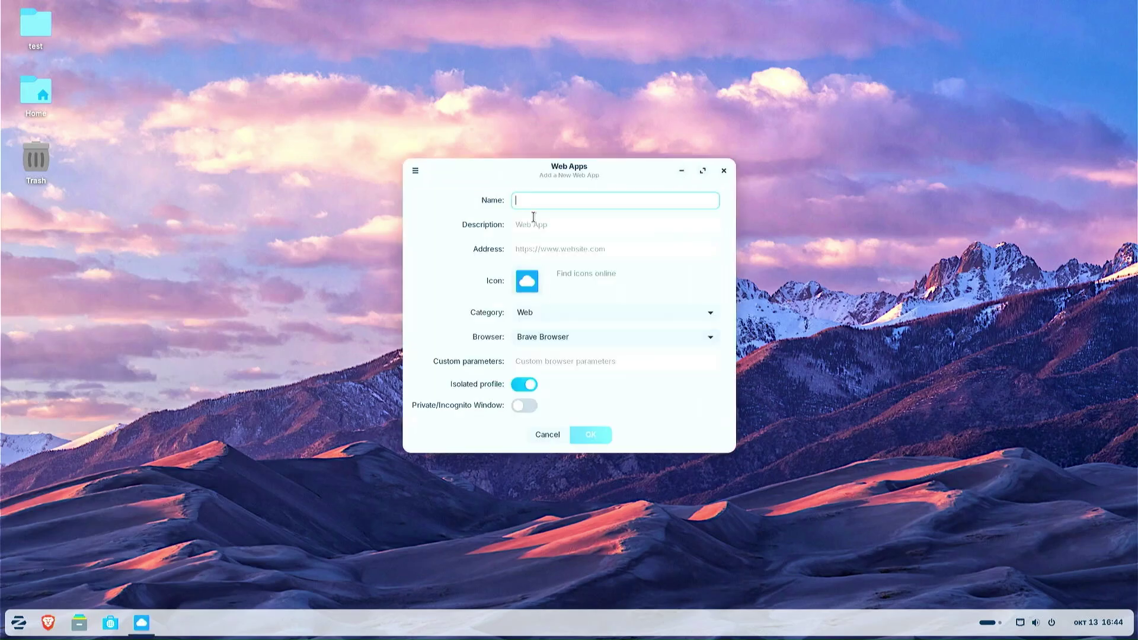
{"action": "type", "text": "Photopea"}
{"action": "left_click", "coordinate": [620, 224]}
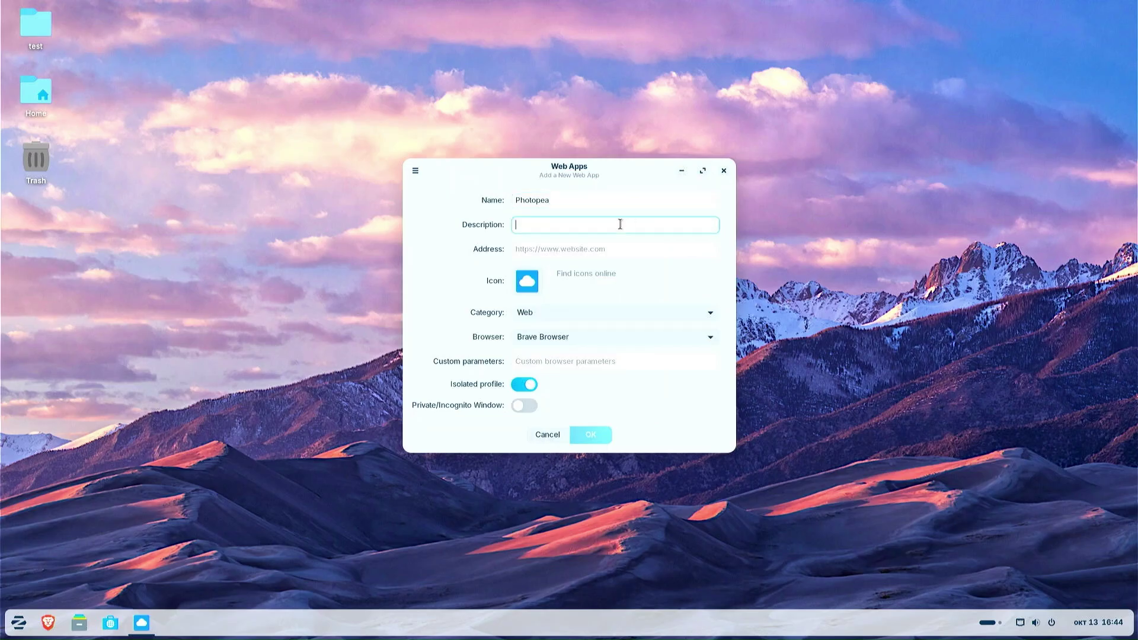
{"action": "type", "text": "Graphics"}
{"action": "right_click", "coordinate": [609, 248]}
{"action": "left_click", "coordinate": [610, 248]}
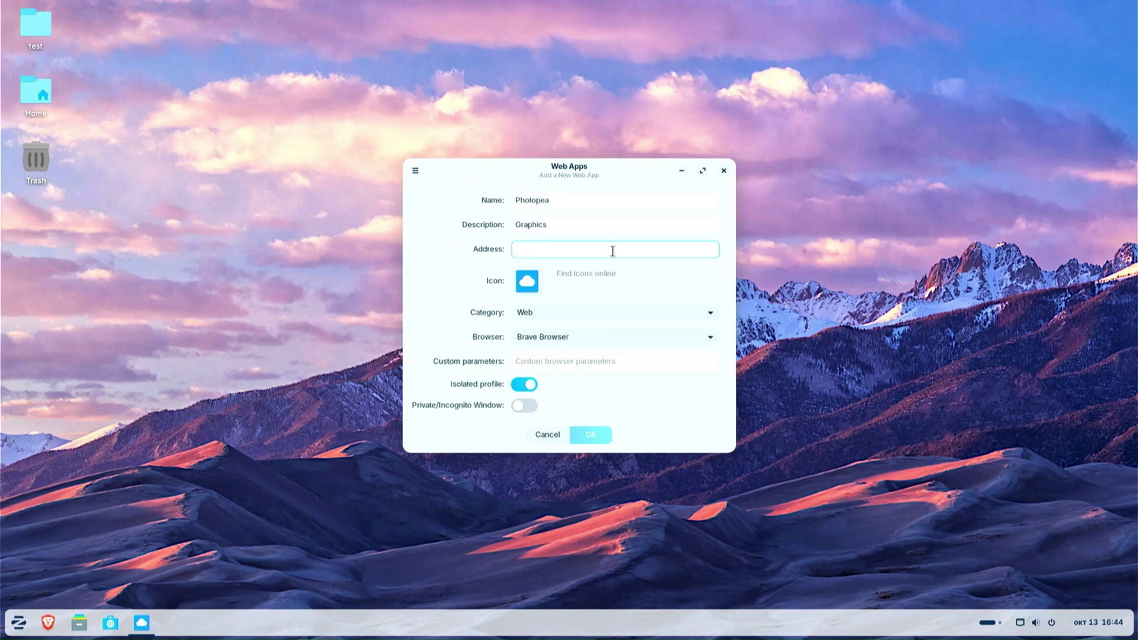
{"action": "right_click", "coordinate": [609, 248]}
{"action": "left_click", "coordinate": [650, 296]}
{"action": "left_click", "coordinate": [586, 275]}
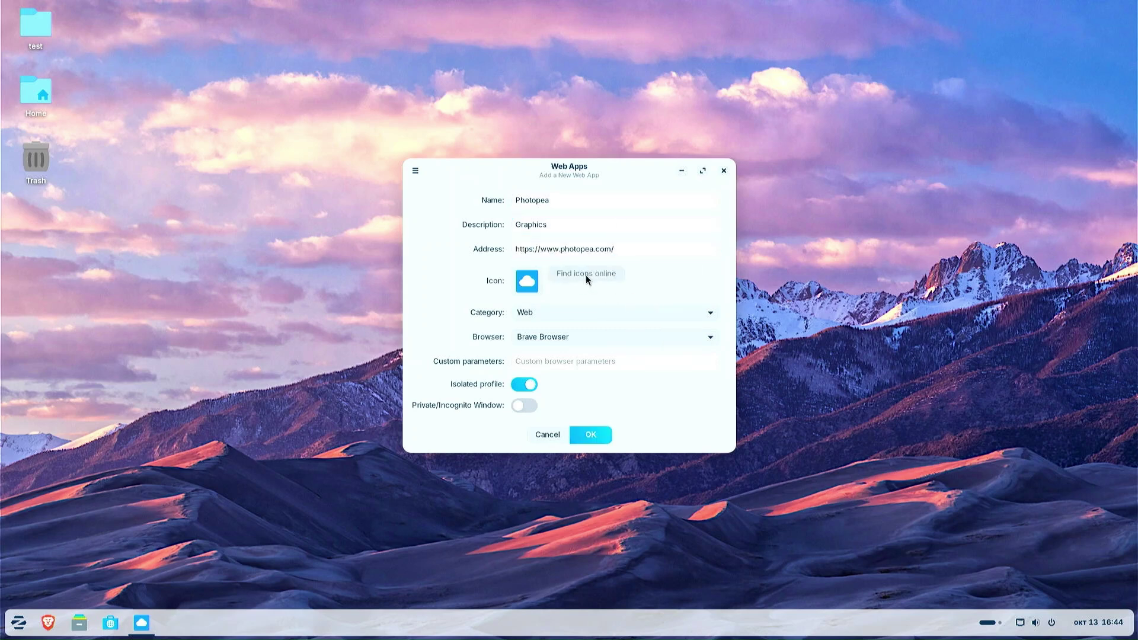
{"action": "left_click", "coordinate": [504, 301]}
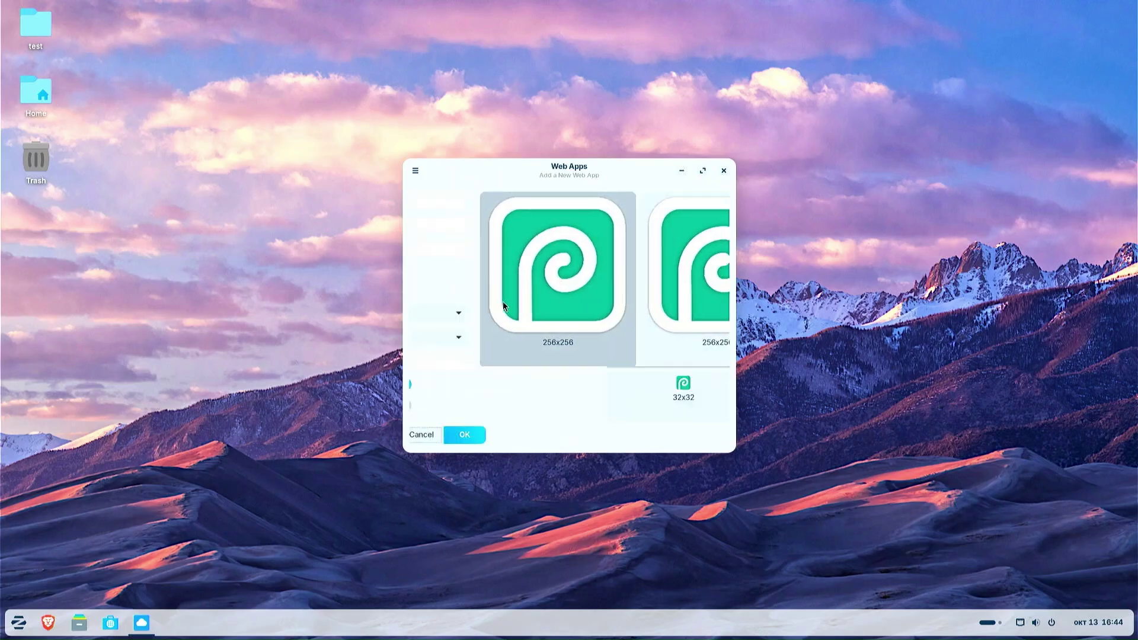
{"action": "left_click", "coordinate": [590, 436]}
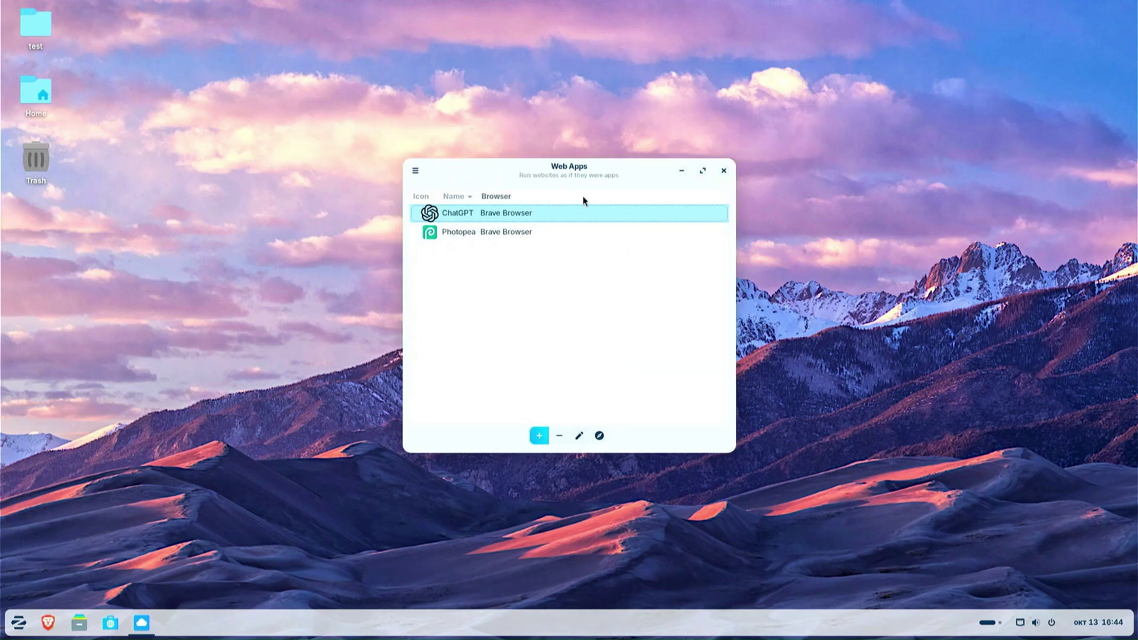
{"action": "left_click", "coordinate": [724, 171]}
Browse the Web apps in the Zorin menu, then launch Software and open its search
{"action": "left_click", "coordinate": [18, 624]}
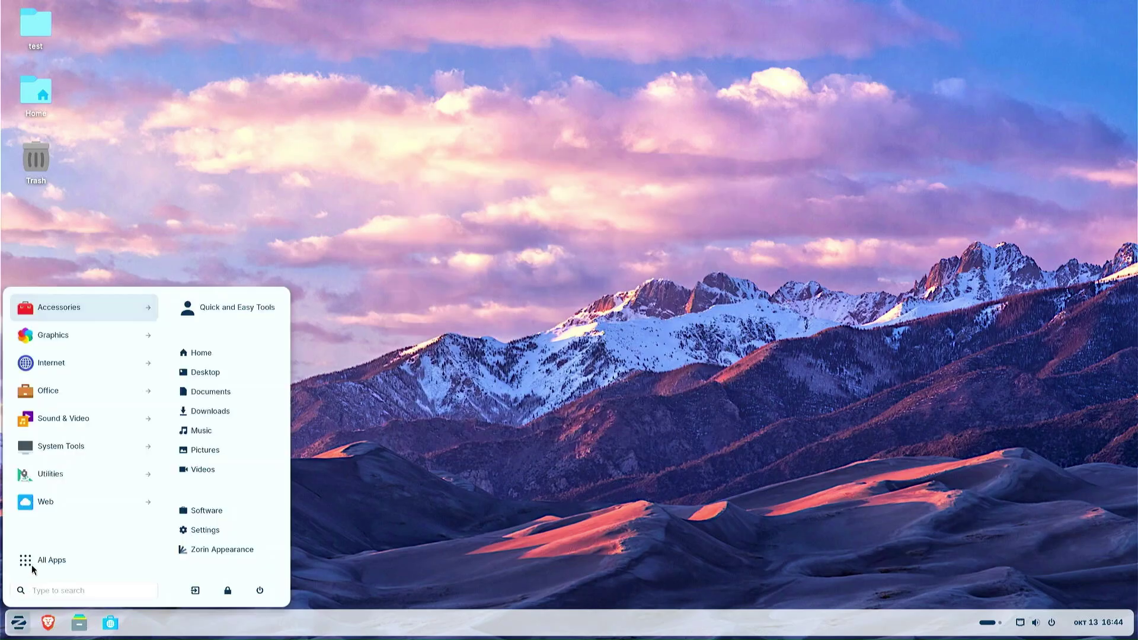
{"action": "left_click", "coordinate": [46, 501]}
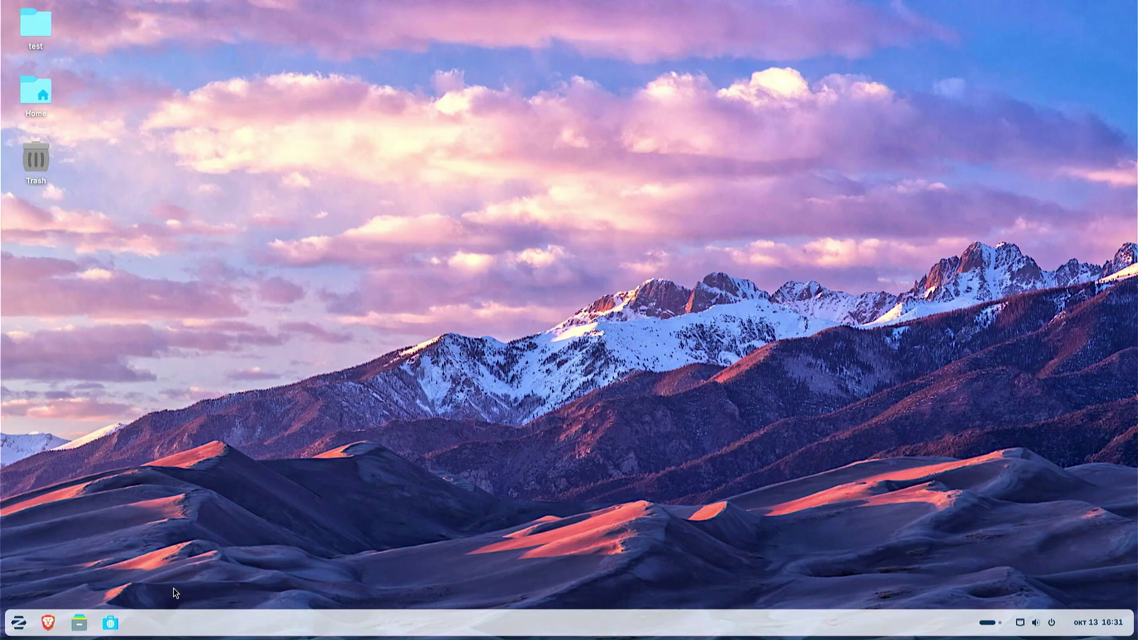
{"action": "left_click", "coordinate": [112, 622]}
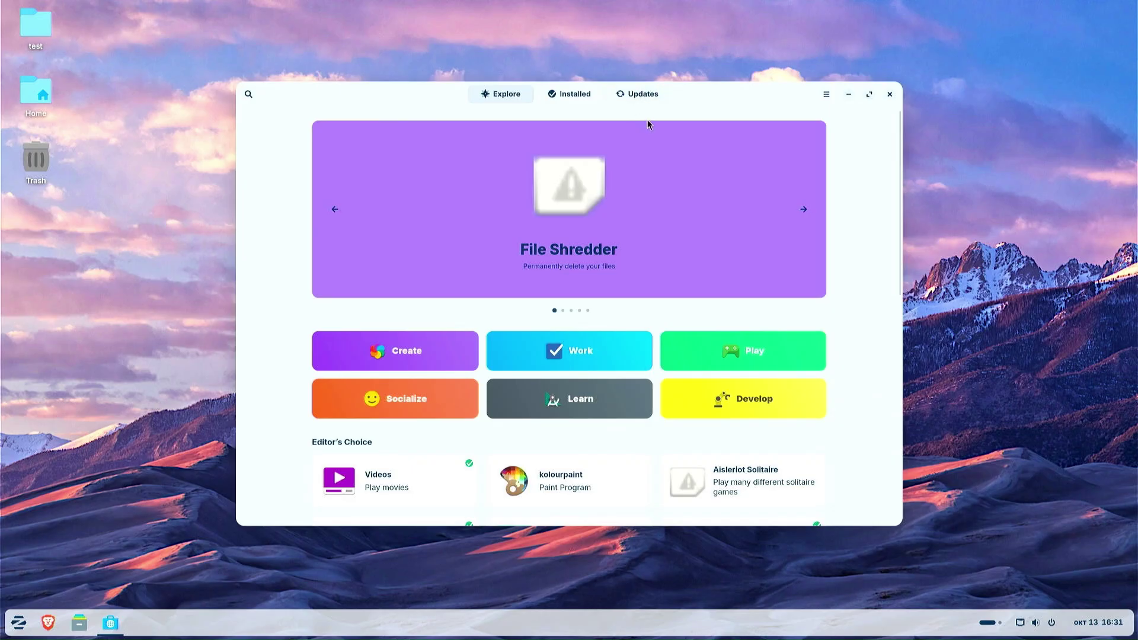
{"action": "left_click", "coordinate": [249, 94]}
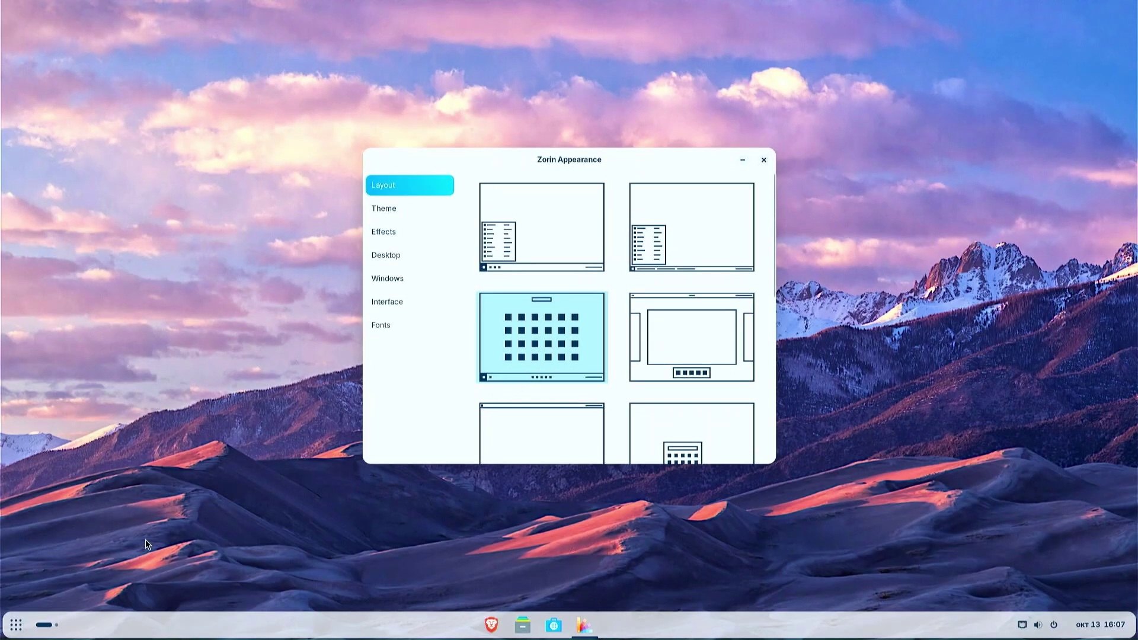
Try the top-bar-with-dock, centred taskbar, classic bottom-left menu and left-dock layouts
{"action": "scroll", "coordinate": [534, 323], "scroll_direction": "down", "scroll_amount": 5}
{"action": "left_click", "coordinate": [535, 324]}
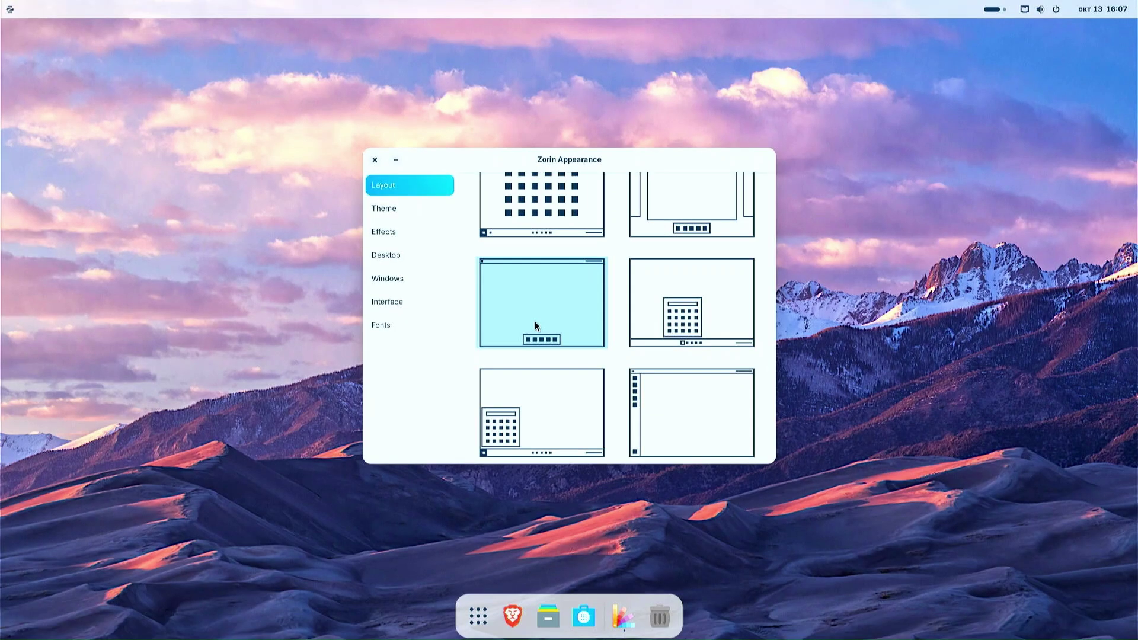
{"action": "left_click", "coordinate": [695, 312]}
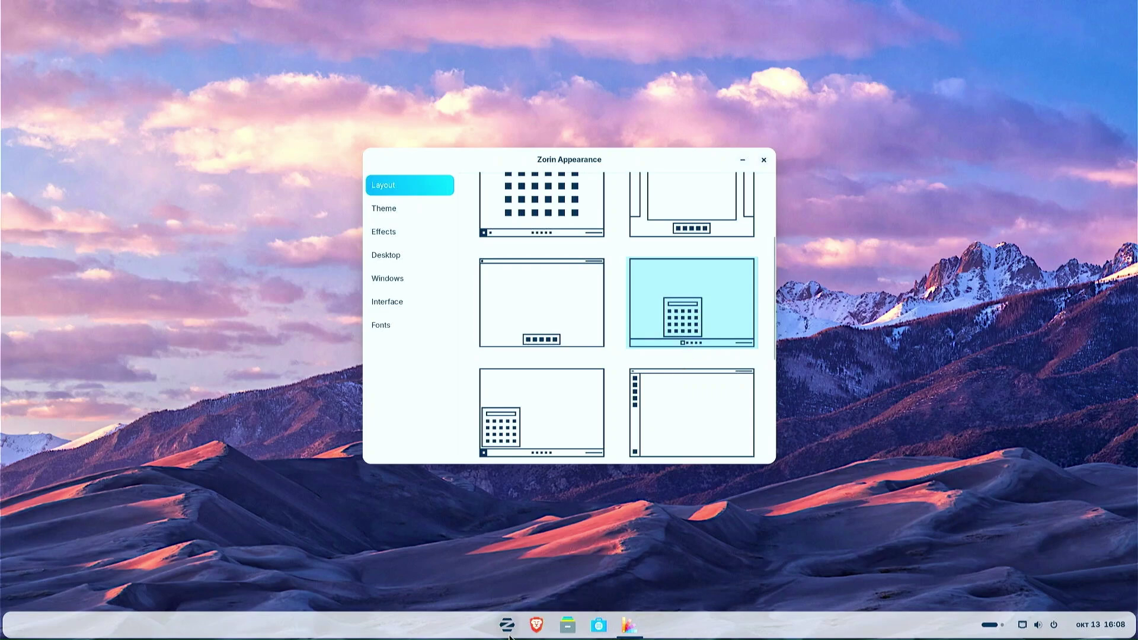
{"action": "scroll", "coordinate": [543, 367], "scroll_direction": "down", "scroll_amount": 2}
{"action": "left_click", "coordinate": [543, 368]}
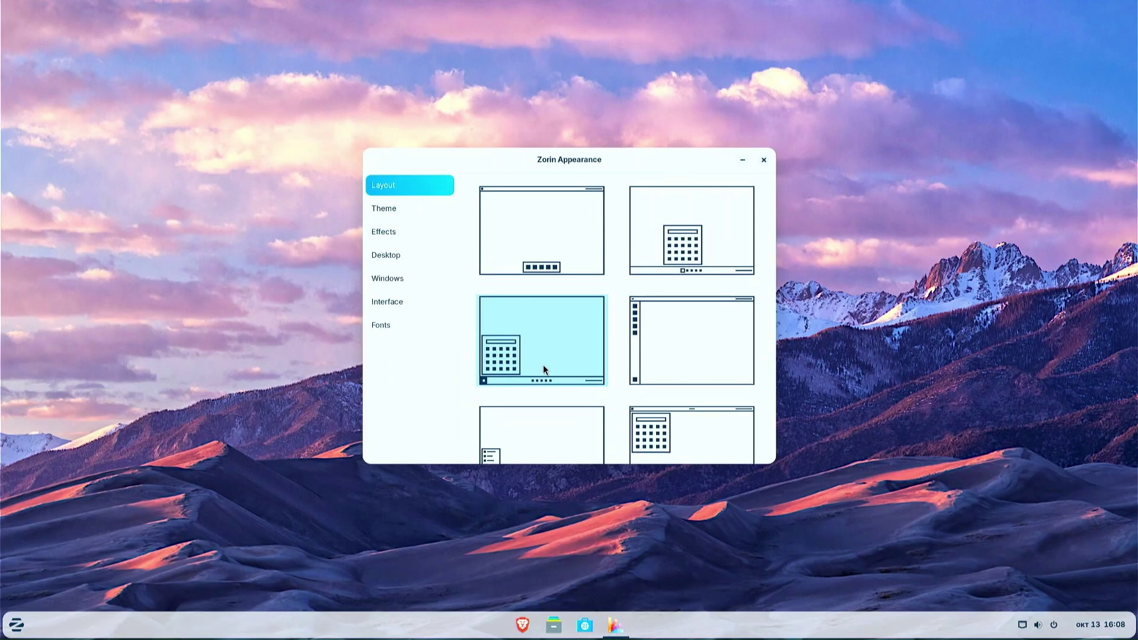
{"action": "key", "text": "Right"}
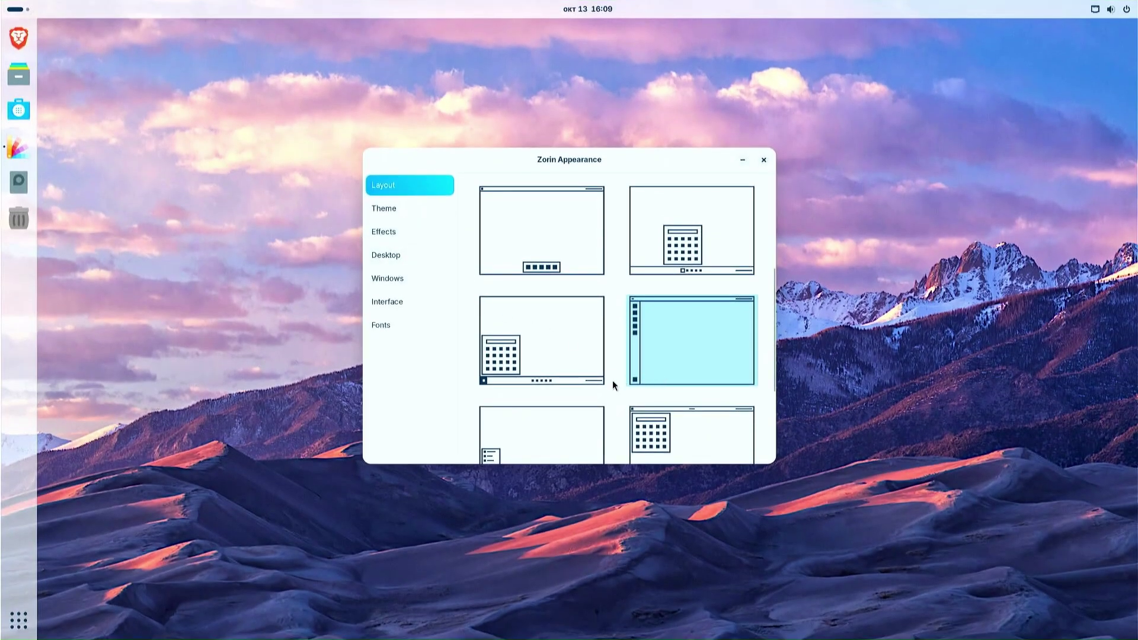
Try the top-left menu, full-width bottom taskbar and short centred floating panel layouts, then open the Zorin menu
{"action": "scroll", "coordinate": [612, 385], "scroll_direction": "down", "scroll_amount": 2}
{"action": "left_click", "coordinate": [670, 397]}
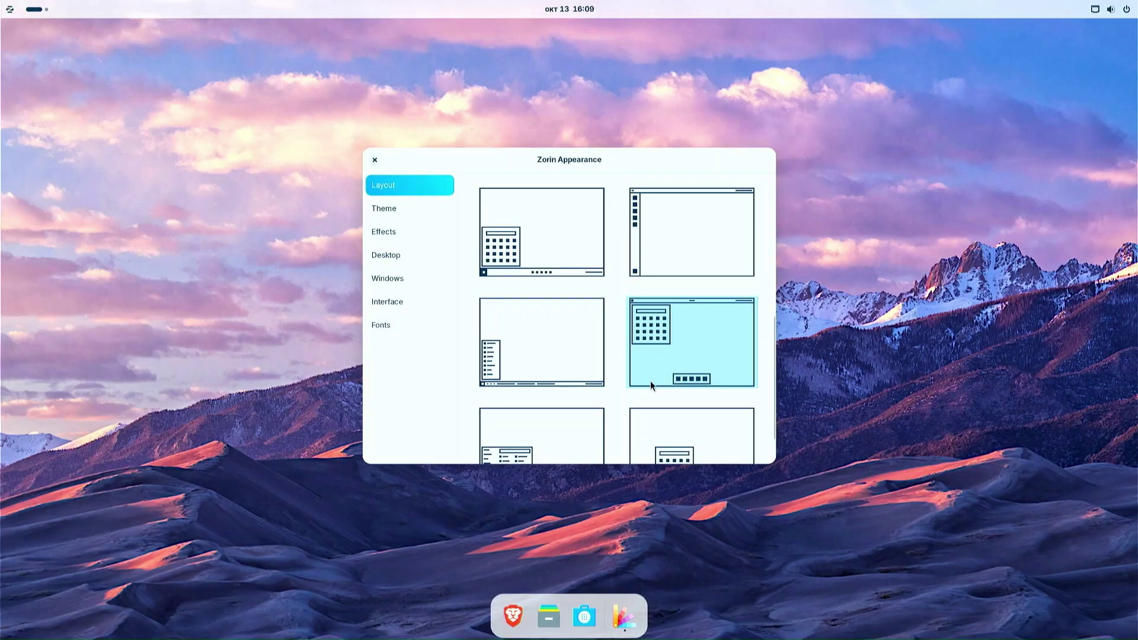
{"action": "left_click", "coordinate": [541, 438]}
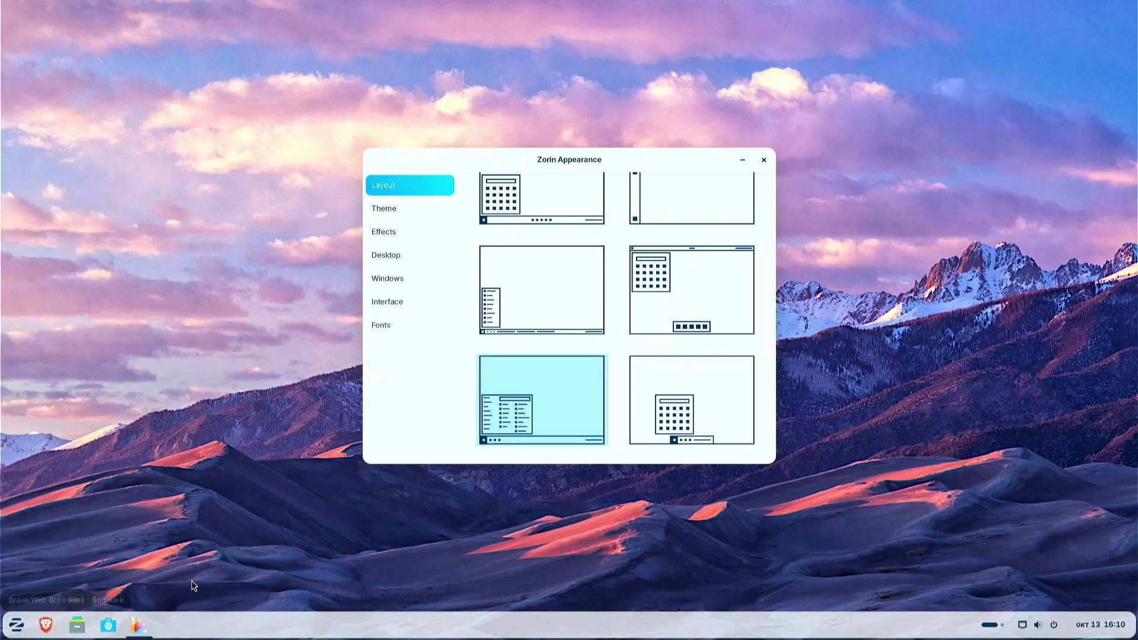
{"action": "left_click", "coordinate": [672, 439]}
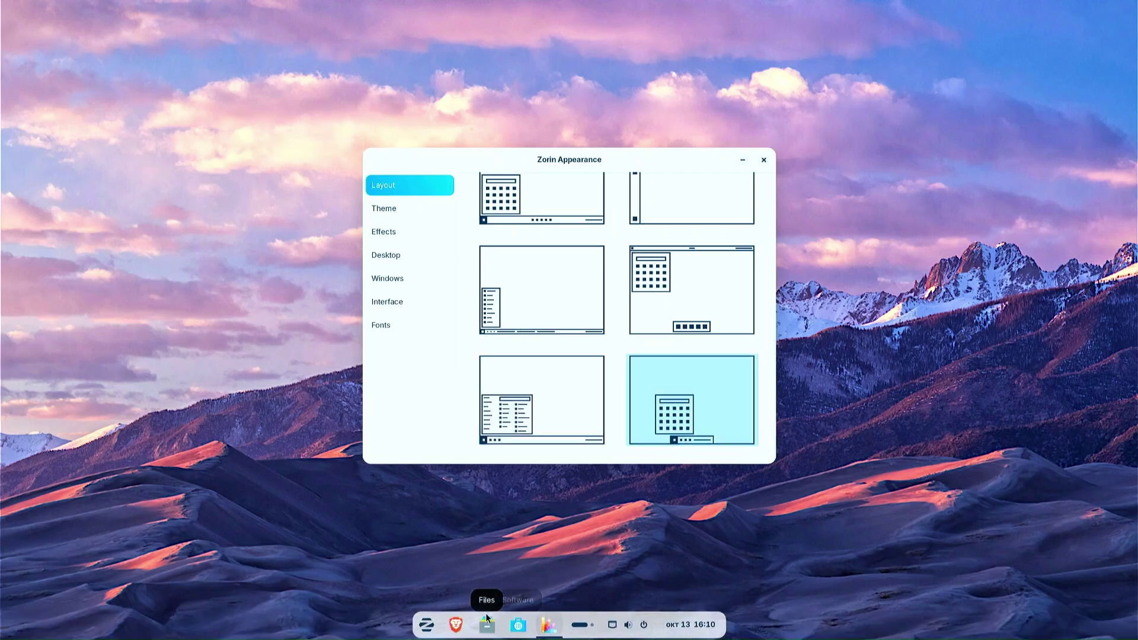
{"action": "left_click", "coordinate": [425, 632]}
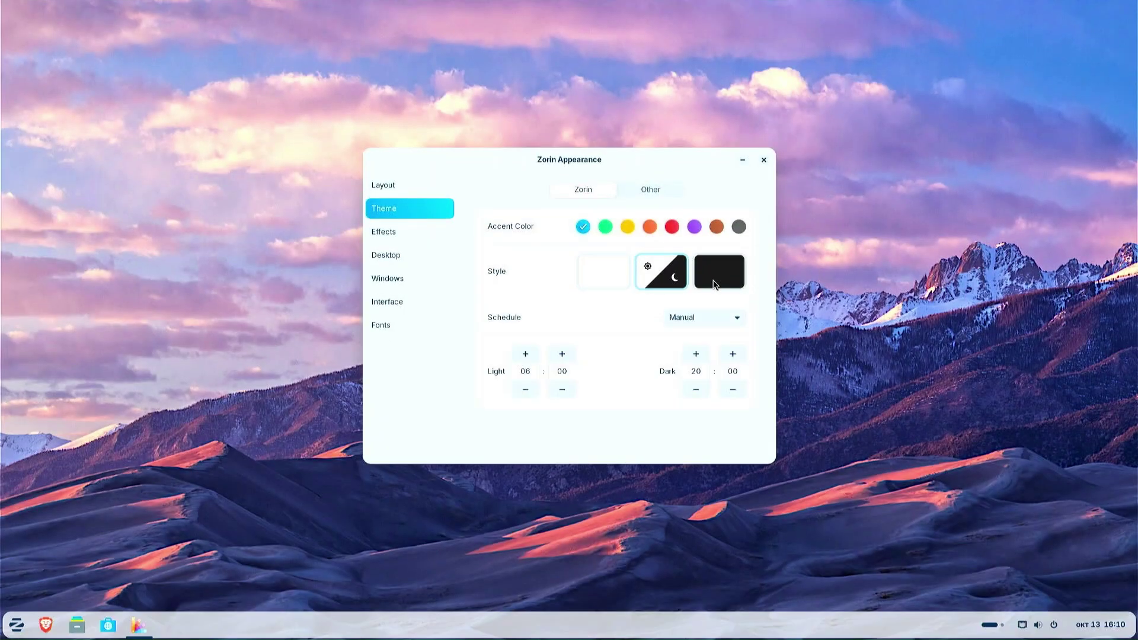
Switch to the Dark style and try the yellow, orange, purple, brown and grey accent colours
{"action": "left_click", "coordinate": [715, 284]}
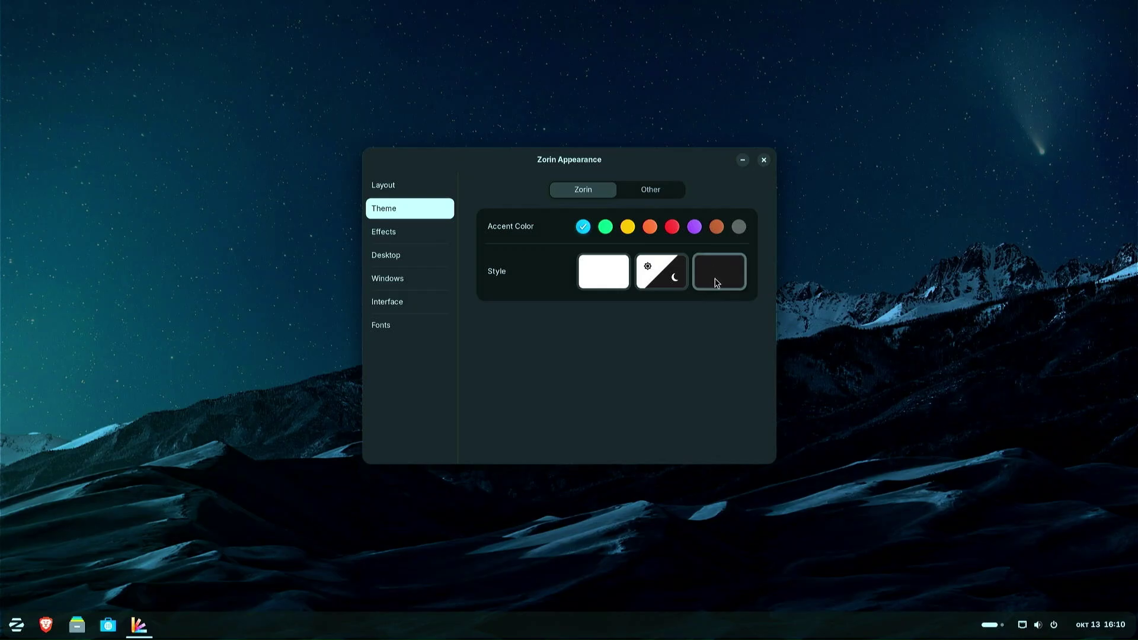
{"action": "left_click", "coordinate": [630, 228]}
{"action": "left_click", "coordinate": [655, 230]}
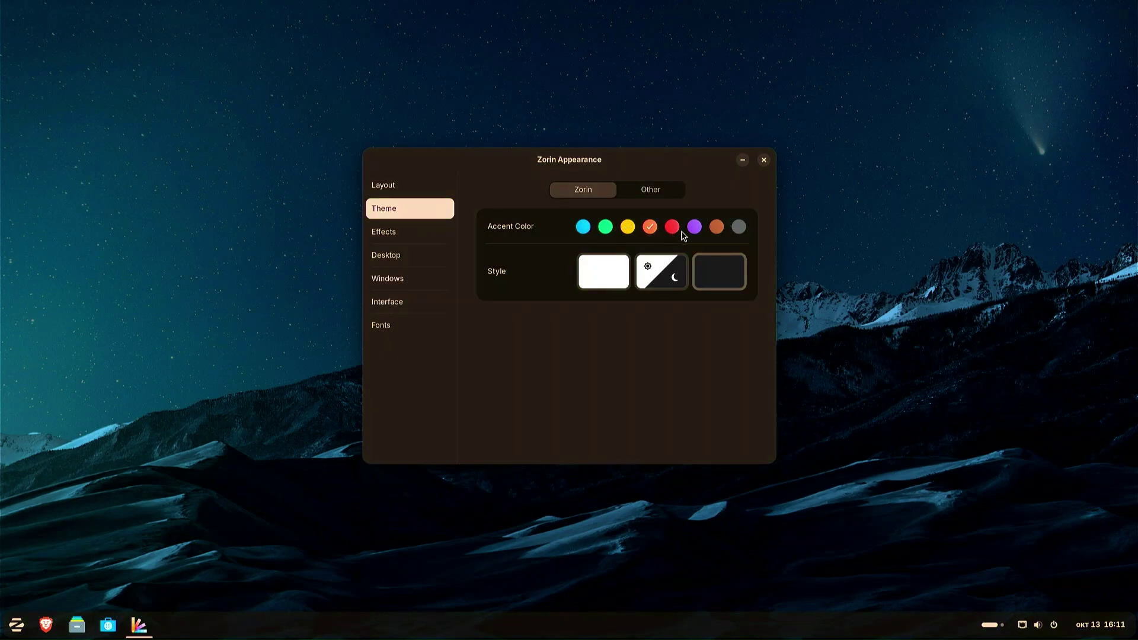
{"action": "left_click", "coordinate": [695, 230]}
{"action": "left_click", "coordinate": [716, 231]}
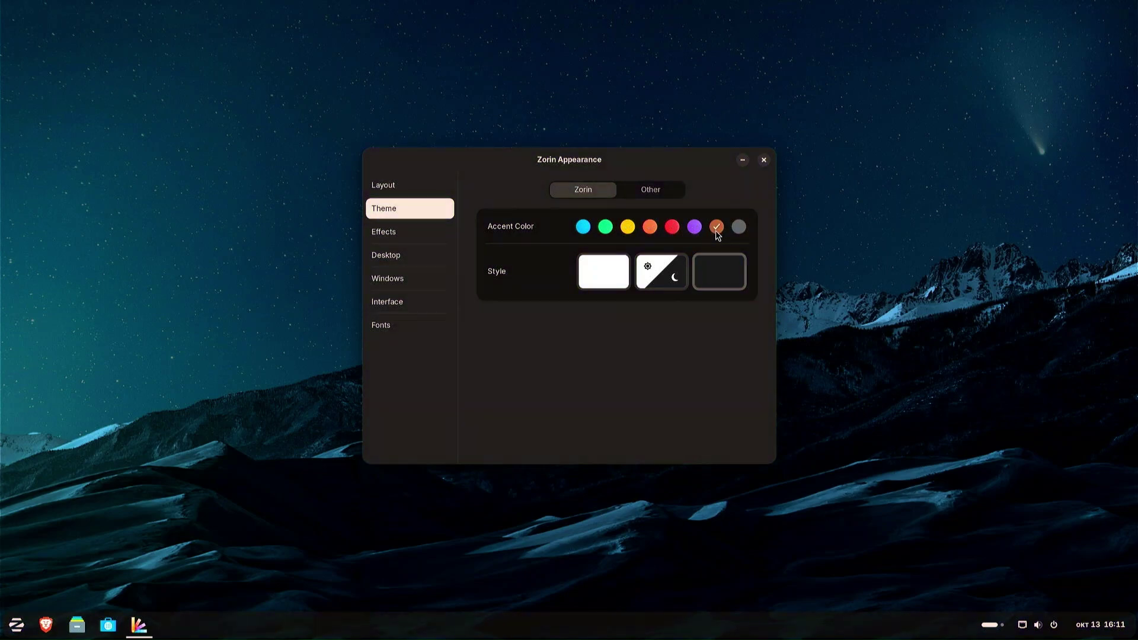
{"action": "left_click", "coordinate": [739, 228]}
Preview the Other theme options, restore the cyan accent with Light style, and open the taskbar settings
{"action": "left_click", "coordinate": [659, 194]}
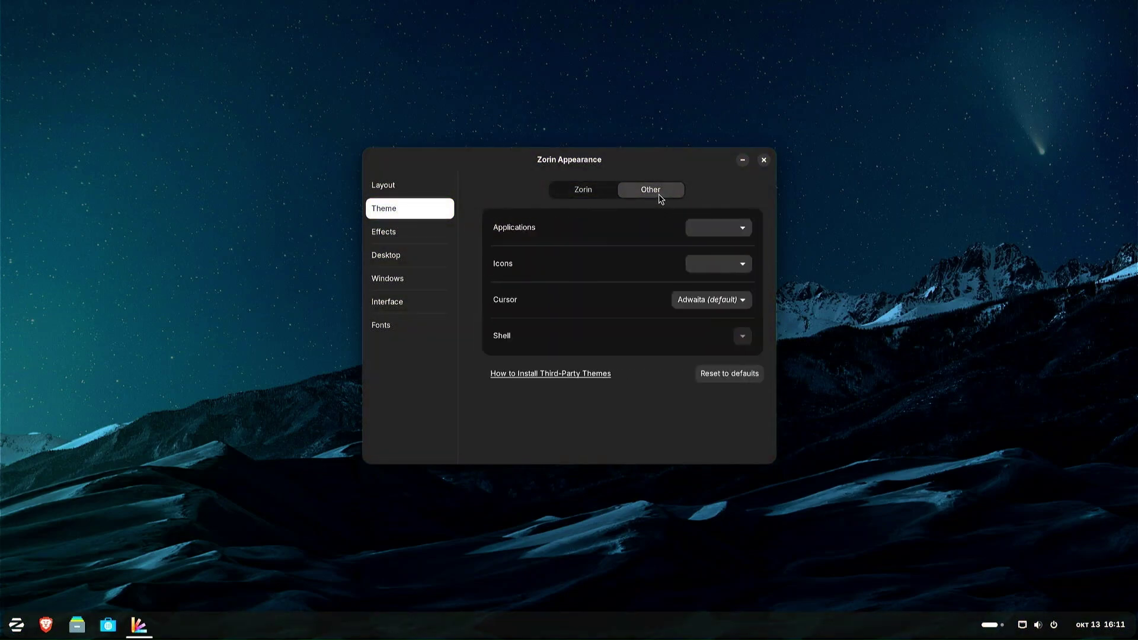
{"action": "left_click", "coordinate": [590, 190]}
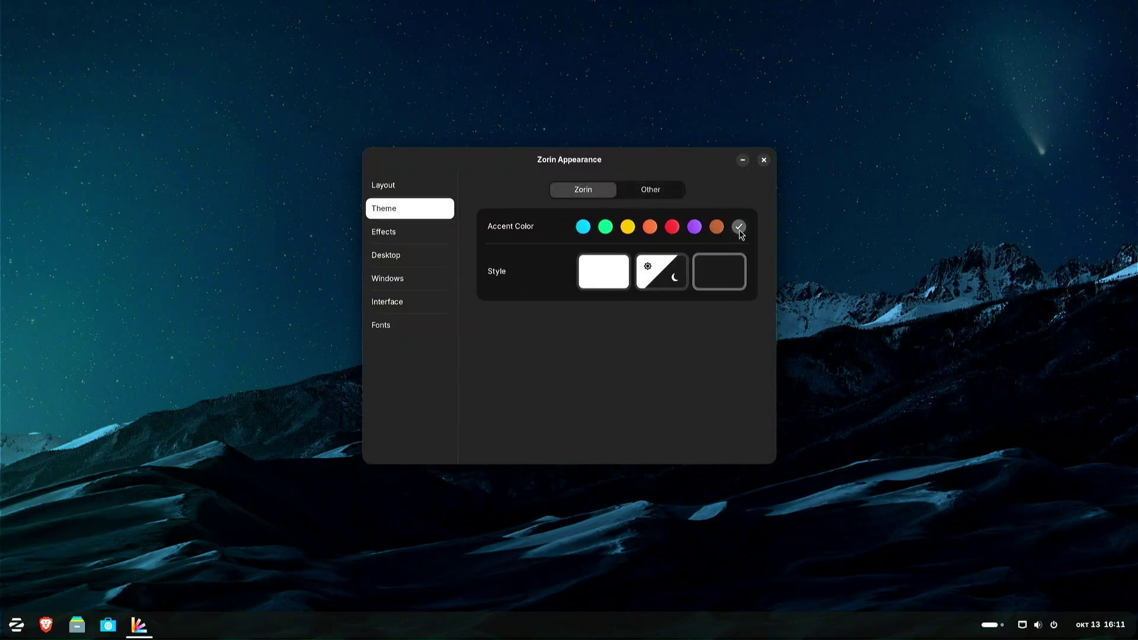
{"action": "left_click", "coordinate": [584, 231]}
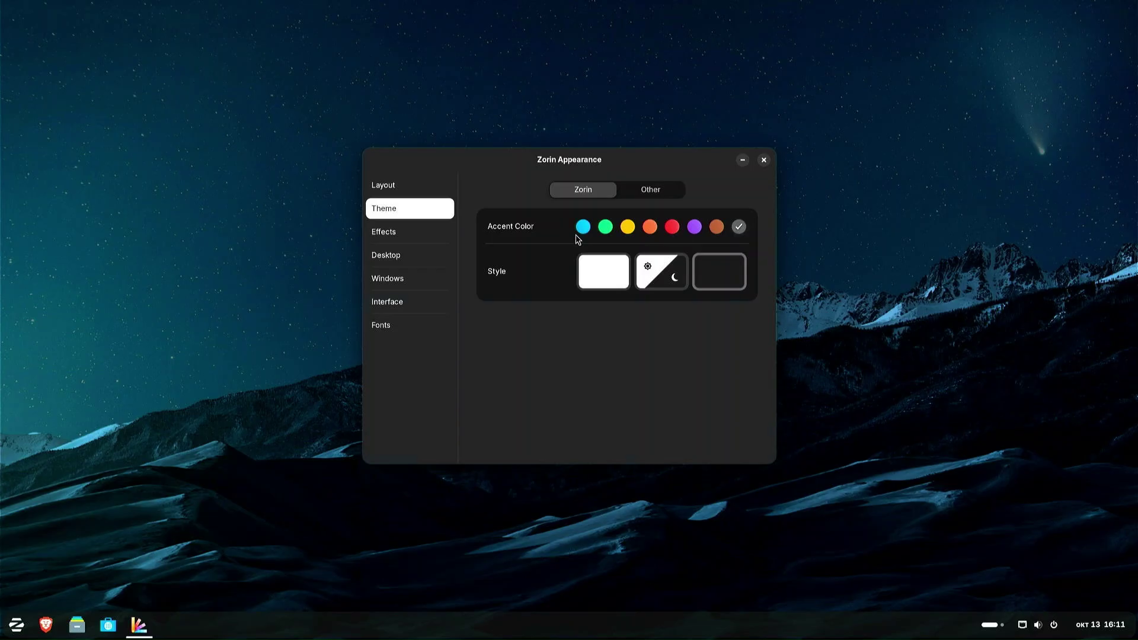
{"action": "left_click", "coordinate": [598, 272]}
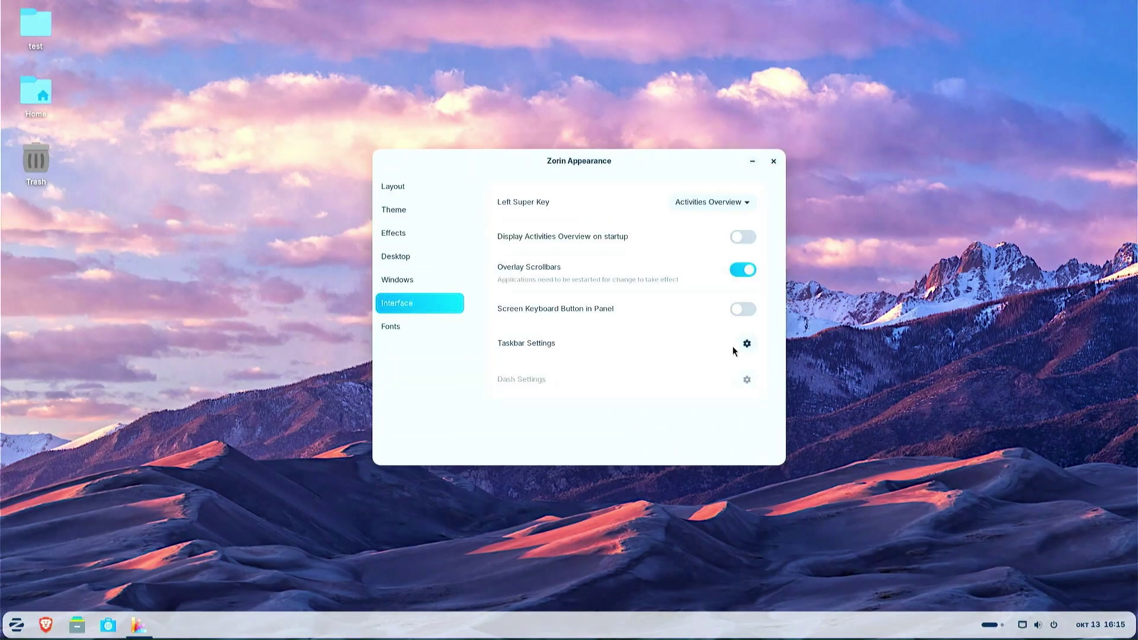
{"action": "left_click", "coordinate": [747, 344]}
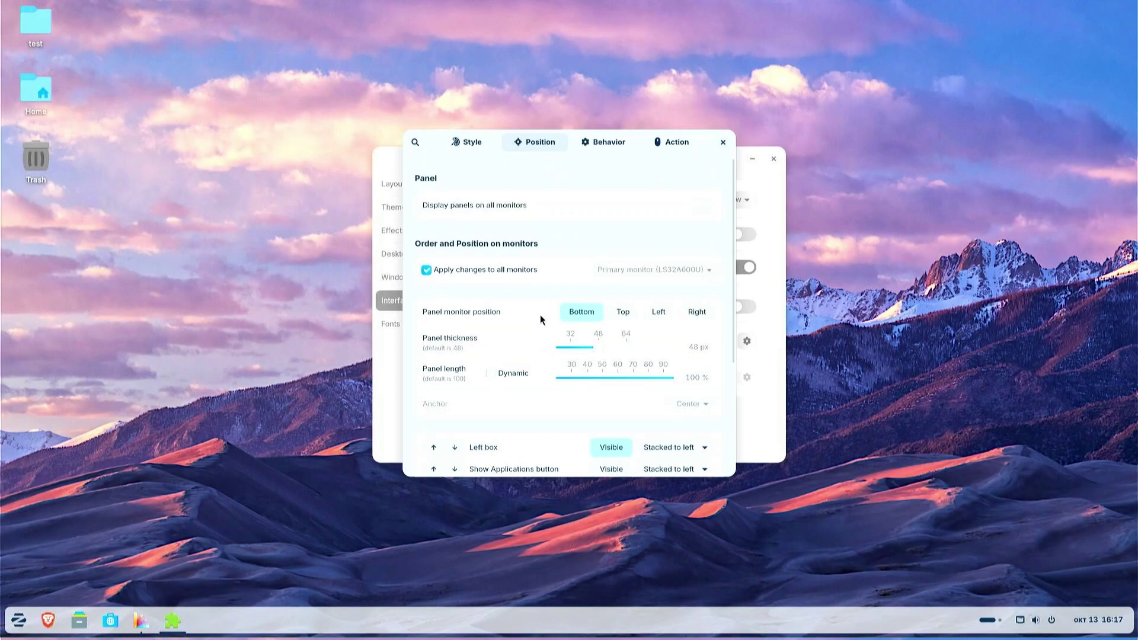
Try the taskbar at the top, left and right, return it to the bottom, and adjust its thickness
{"action": "left_click", "coordinate": [624, 314]}
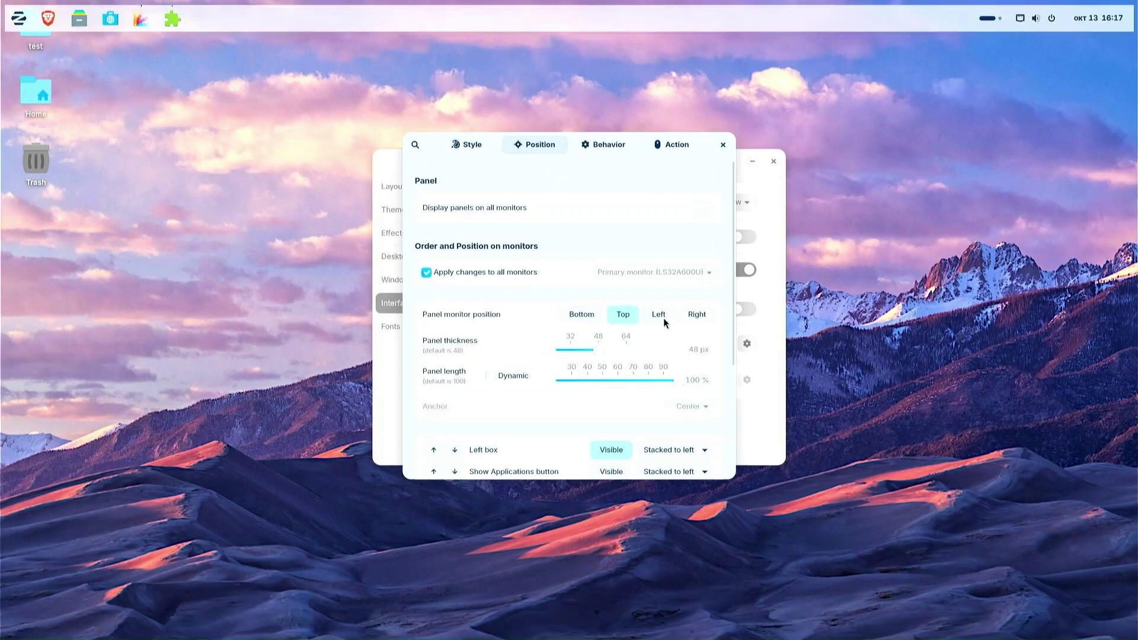
{"action": "left_click", "coordinate": [663, 318]}
{"action": "left_click", "coordinate": [696, 317]}
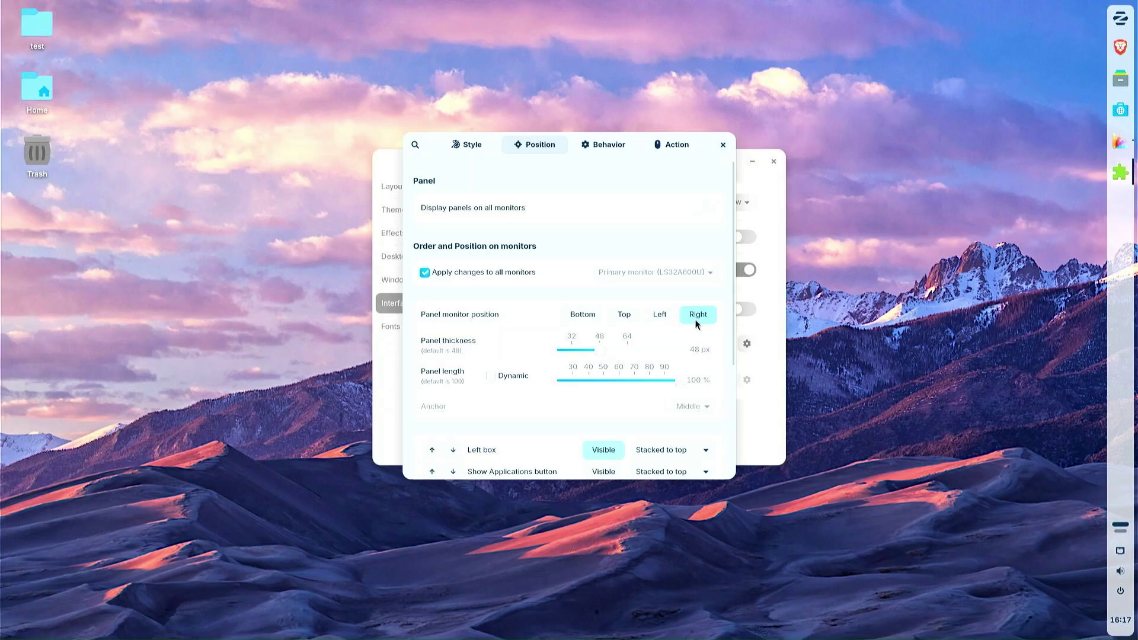
{"action": "left_click", "coordinate": [582, 317]}
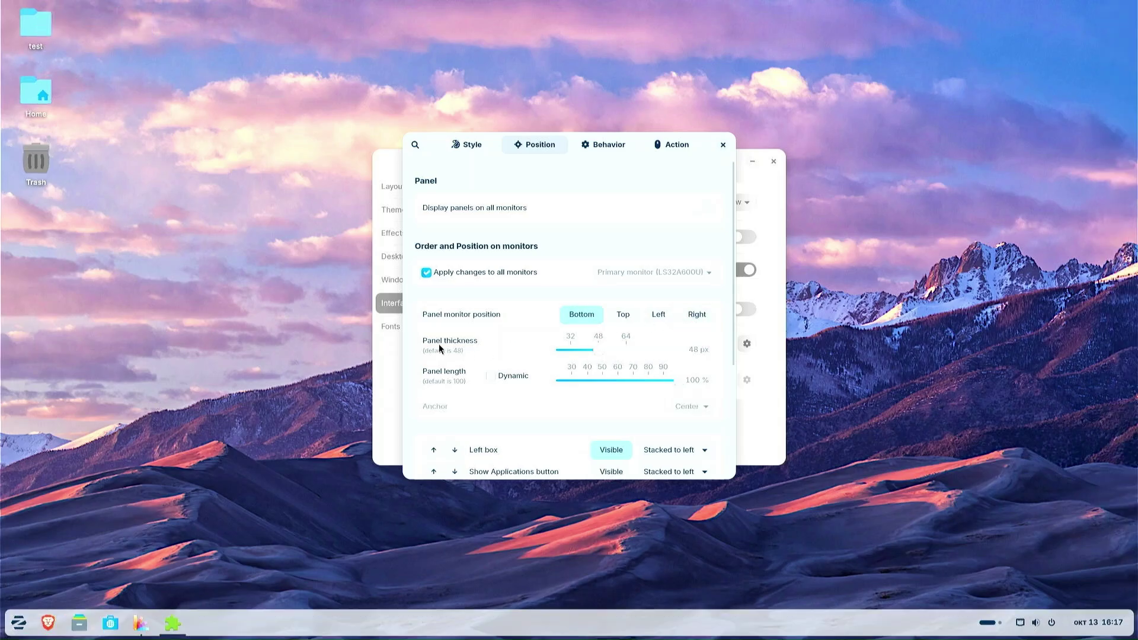
{"action": "mouse_move", "coordinate": [598, 354]}
{"action": "left_mouse_down"}
{"action": "mouse_move", "coordinate": [632, 351]}
{"action": "mouse_move", "coordinate": [573, 350]}
{"action": "mouse_move", "coordinate": [598, 349]}
{"action": "left_mouse_up"}
Make the taskbar length dynamic and anchor it in the centre
{"action": "left_click", "coordinate": [492, 376]}
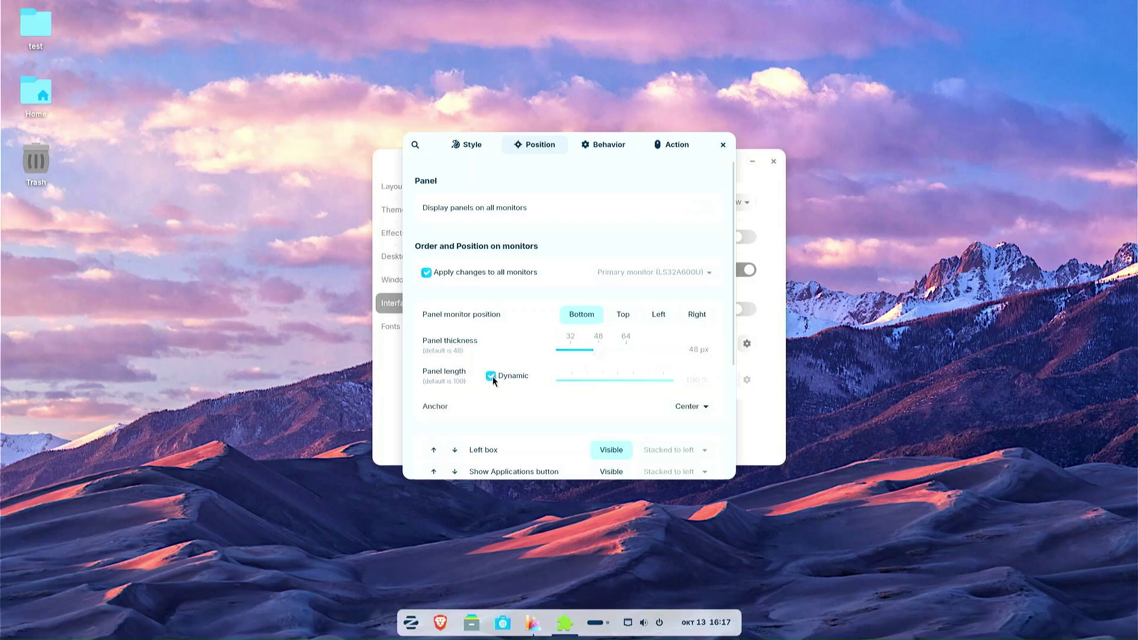
{"action": "left_click", "coordinate": [492, 376]}
{"action": "mouse_move", "coordinate": [660, 381]}
{"action": "left_mouse_down"}
{"action": "mouse_move", "coordinate": [606, 380]}
{"action": "mouse_move", "coordinate": [680, 383]}
{"action": "left_mouse_up"}
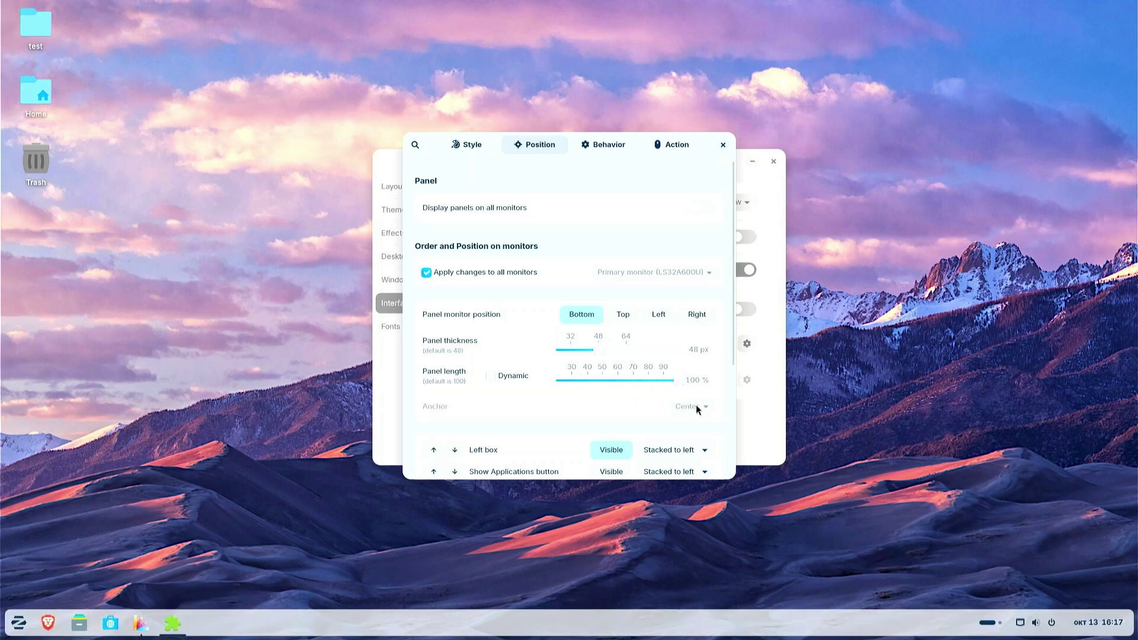
{"action": "left_click", "coordinate": [492, 377]}
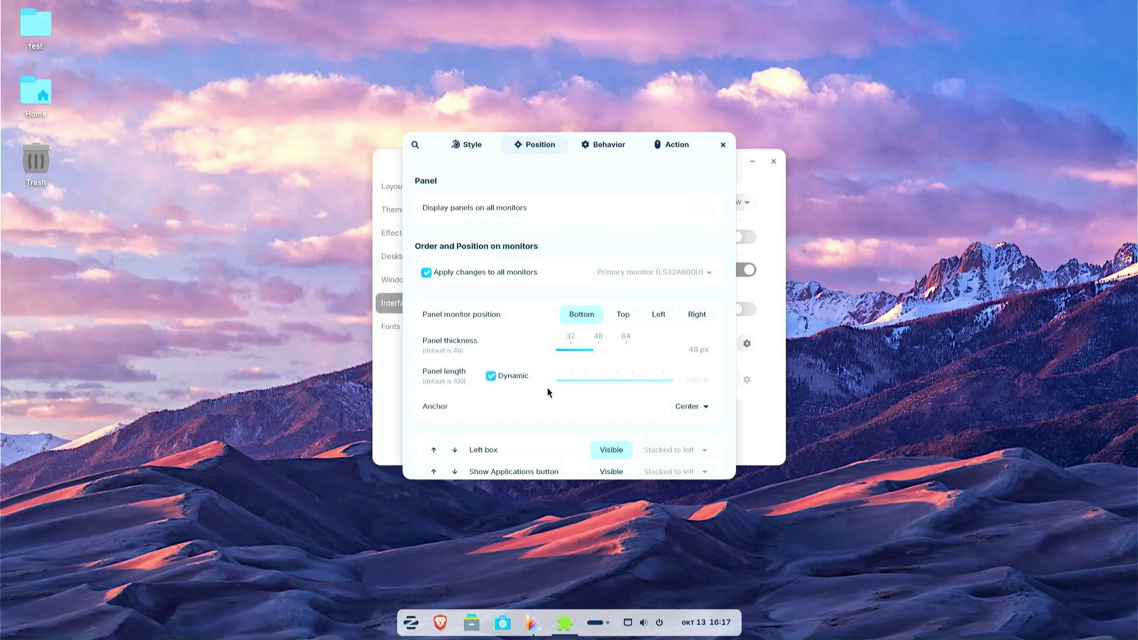
{"action": "left_click", "coordinate": [700, 408]}
{"action": "left_click", "coordinate": [679, 450]}
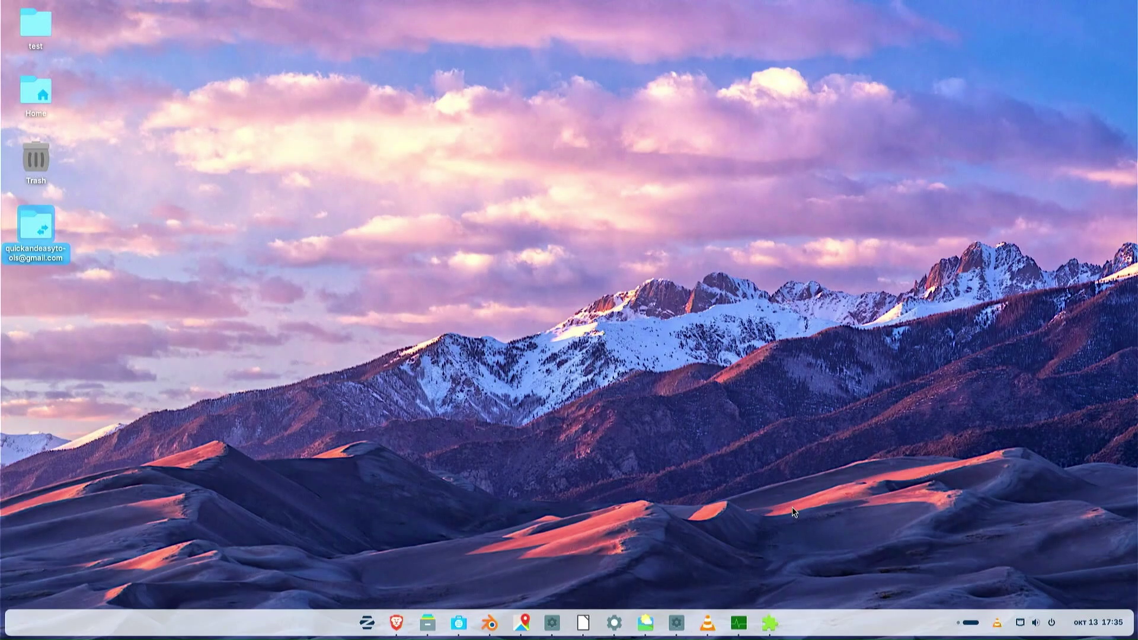
Open the Activities overview, switch workspaces and select Files, then return to the desktop
{"action": "key", "text": "super"}
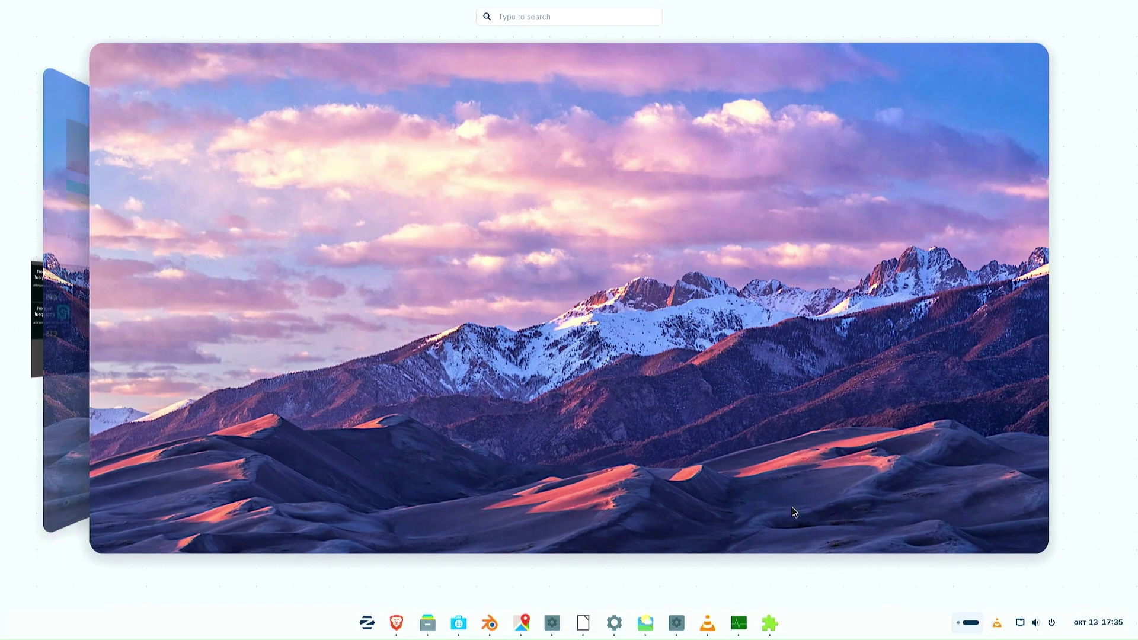
{"action": "scroll", "coordinate": [791, 506], "scroll_direction": "up", "scroll_amount": 1}
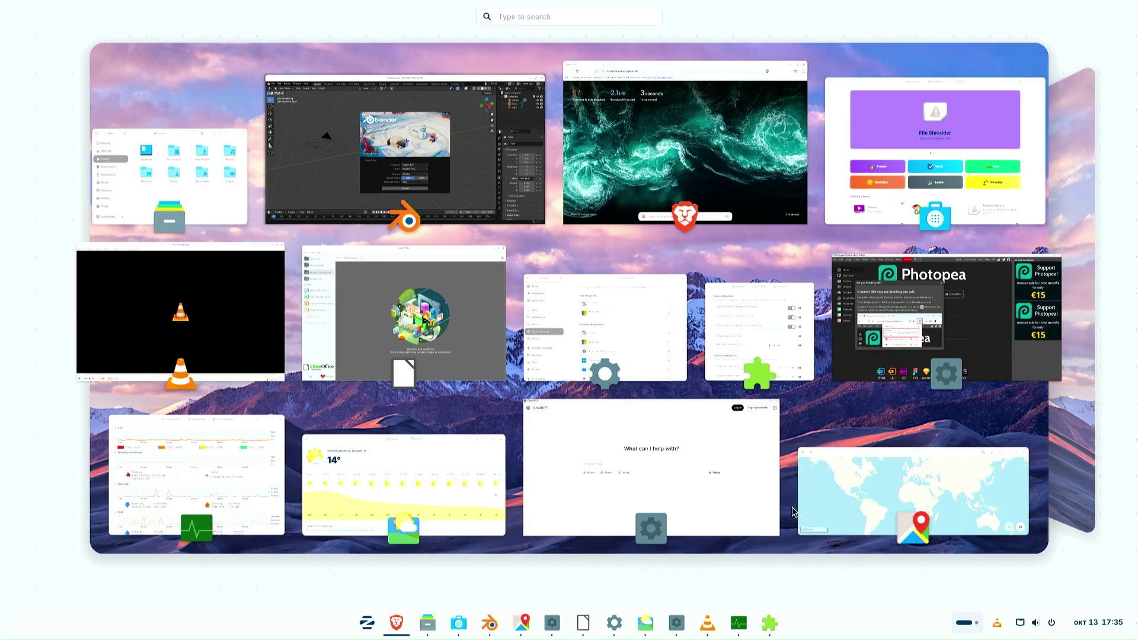
{"action": "key", "text": "Tab"}
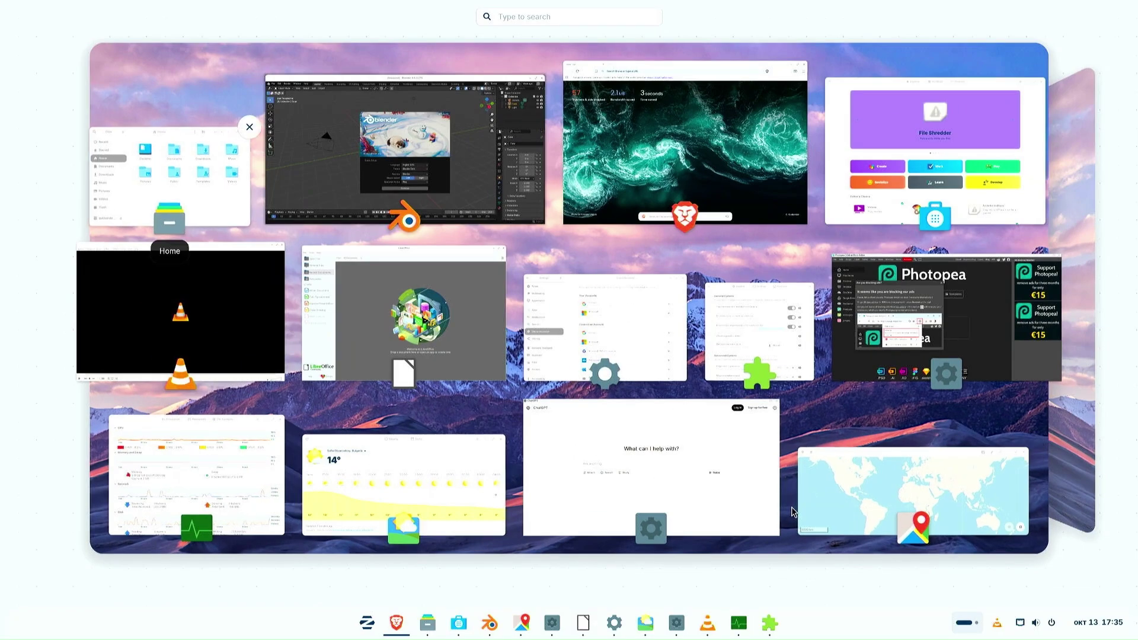
{"action": "key", "text": "Escape"}
Cycle through windows in the 3D Alt+Tab switcher until Maps comes to the front
{"action": "key", "text": "alt+Tab"}
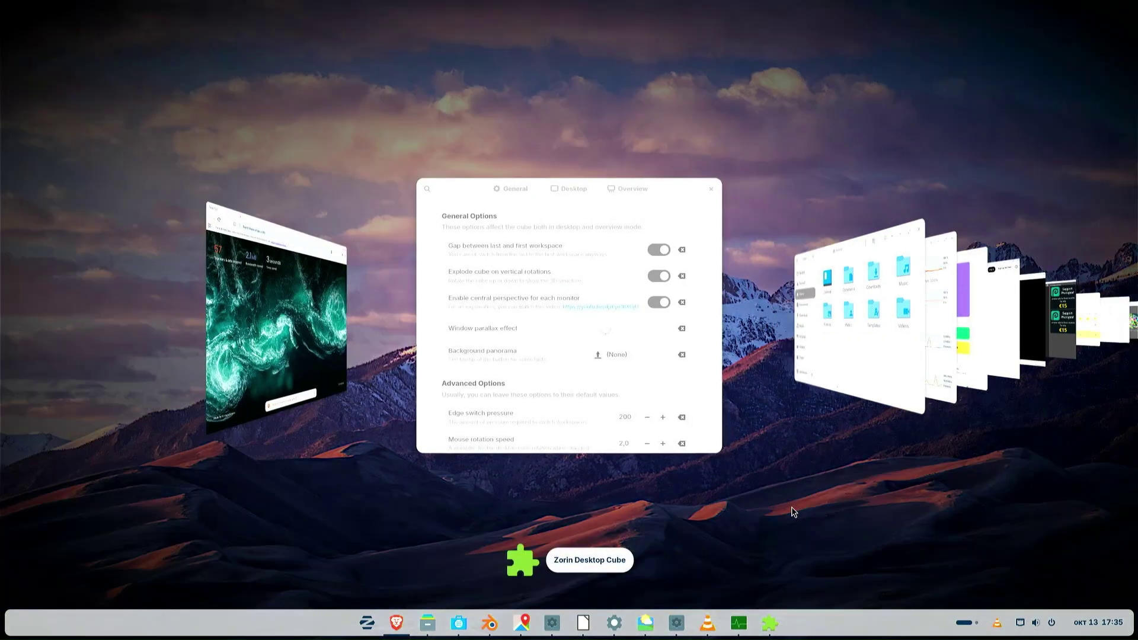
{"action": "key", "text": "alt+Tab"}
{"action": "key", "text": "alt+Tab"}
{"action": "key", "text": "alt+Tab"}
{"action": "key", "text": "alt+Tab"}
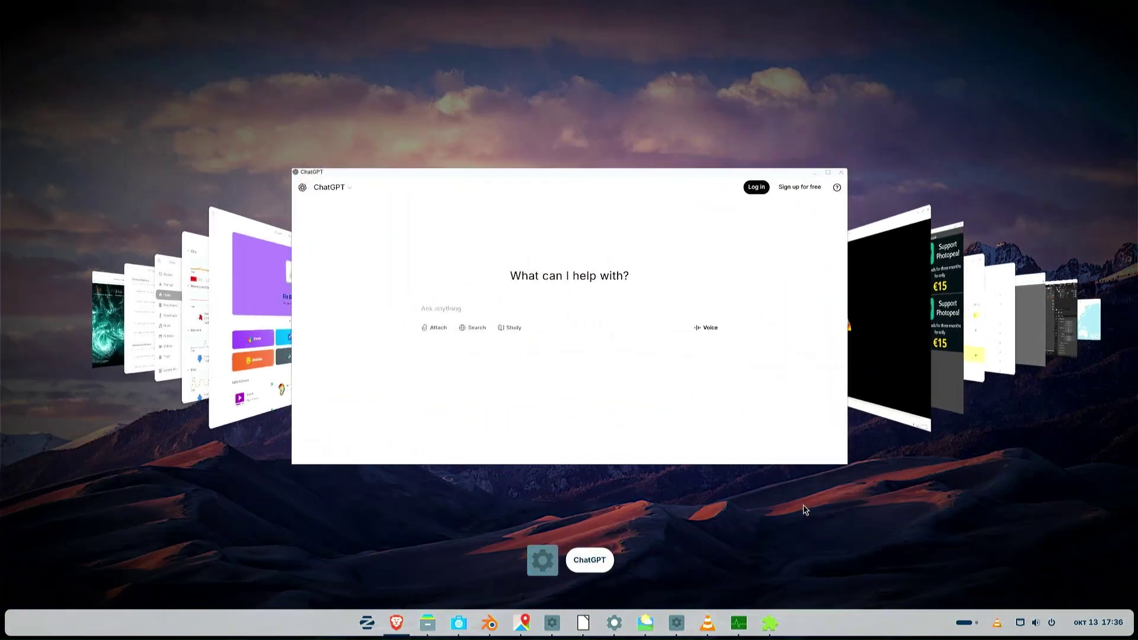
{"action": "key", "text": "alt+Tab"}
{"action": "key", "text": "alt+Tab"}
{"action": "key", "text": "alt+Tab"}
{"action": "key", "text": "alt+Tab"}
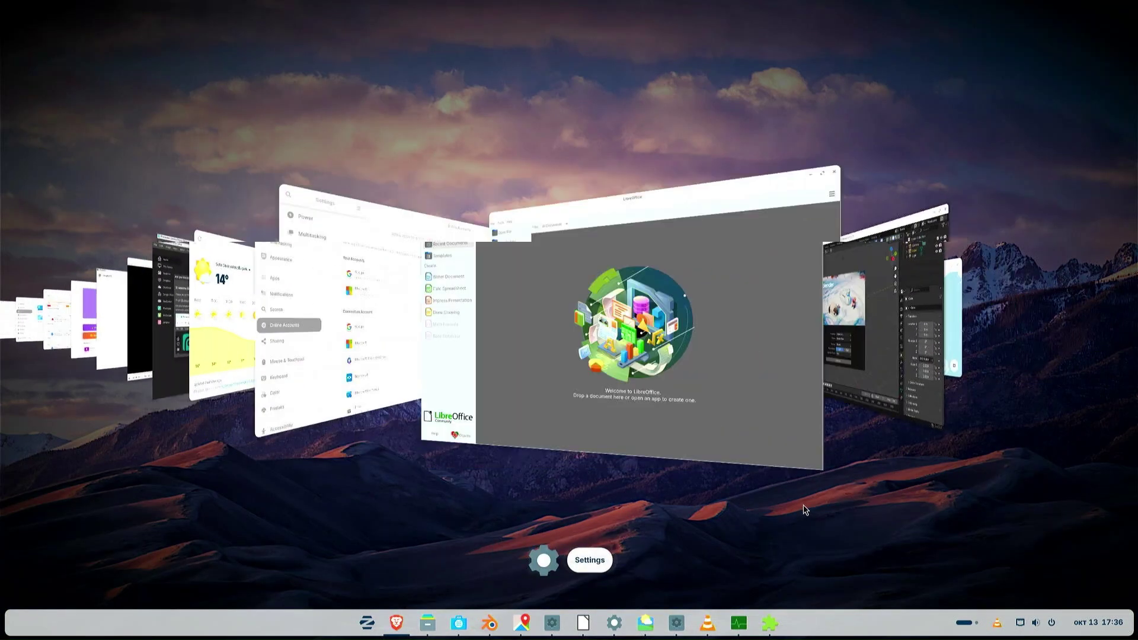
{"action": "key", "text": "alt+Tab"}
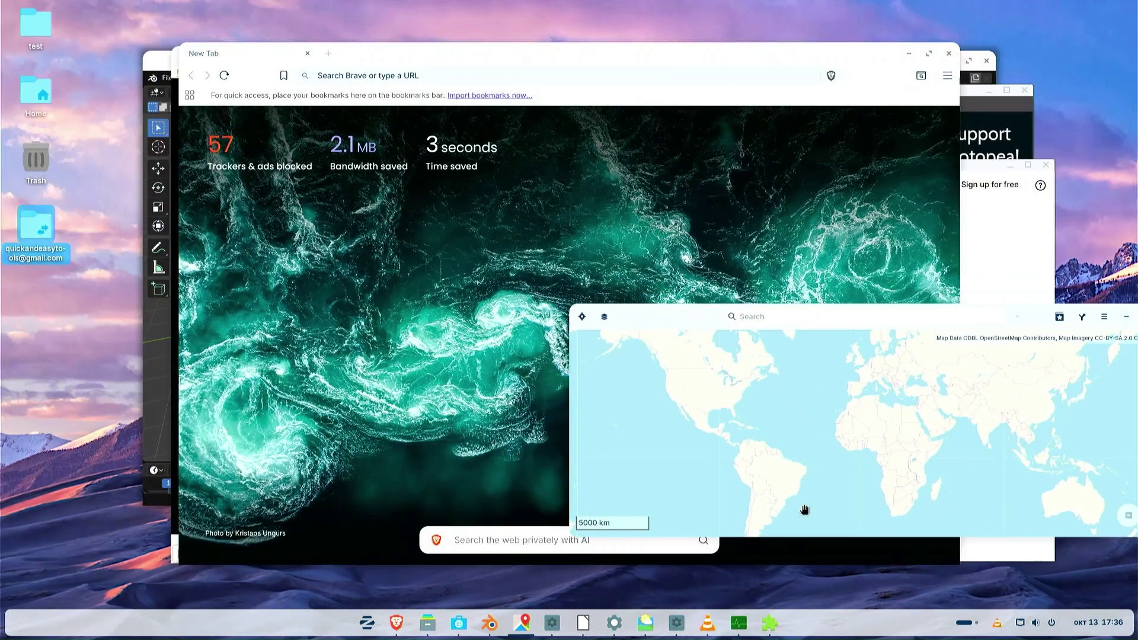